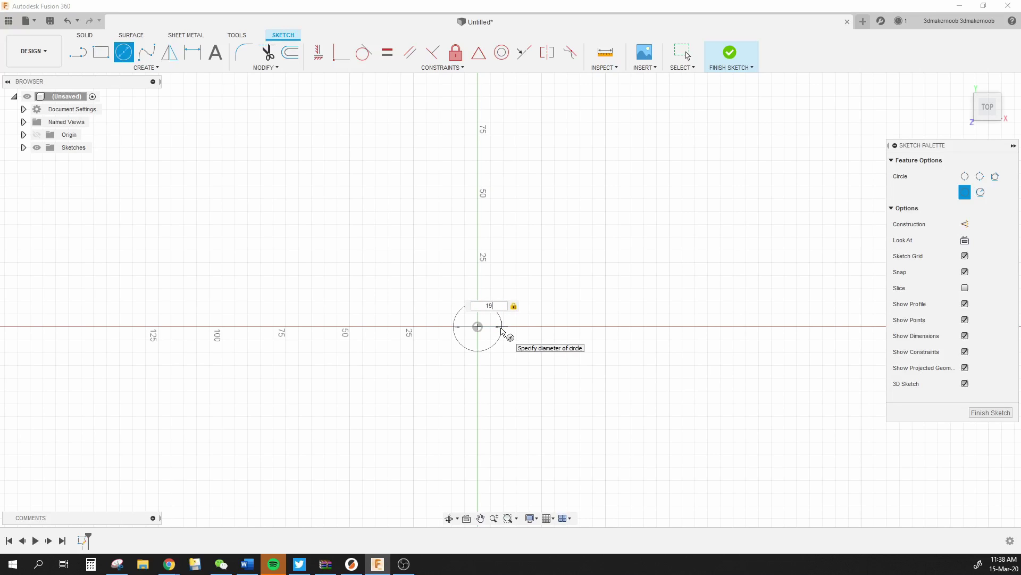
Step: Draw side-by-side circles of 19 mm and 15 mm diameter
key("Return")
key("Escape")
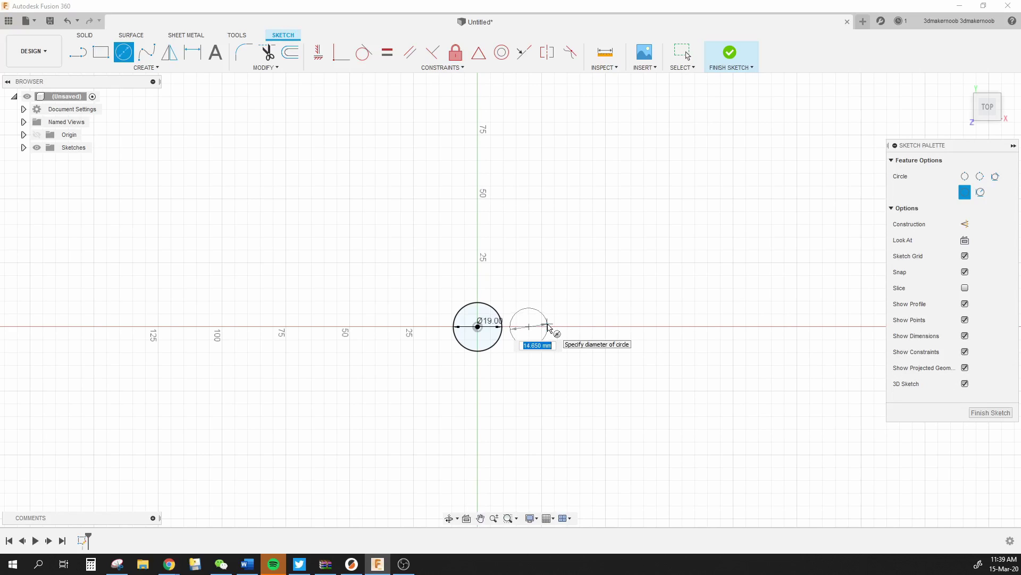
key("Return")
key("Escape")
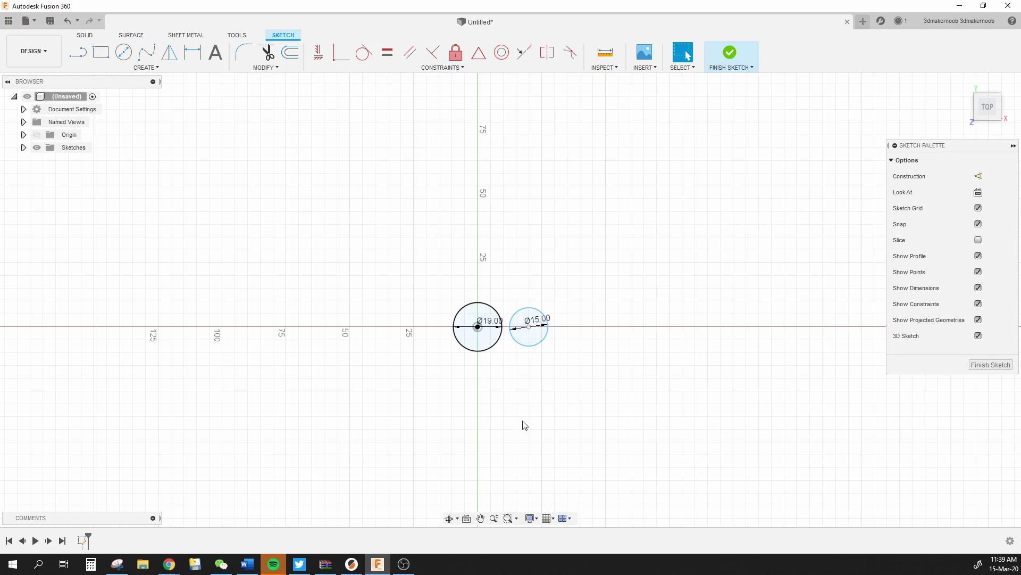
Step: Ring each circle with a 5 mm outward offset and finish the sketch
key("o")
left_click(475, 351)
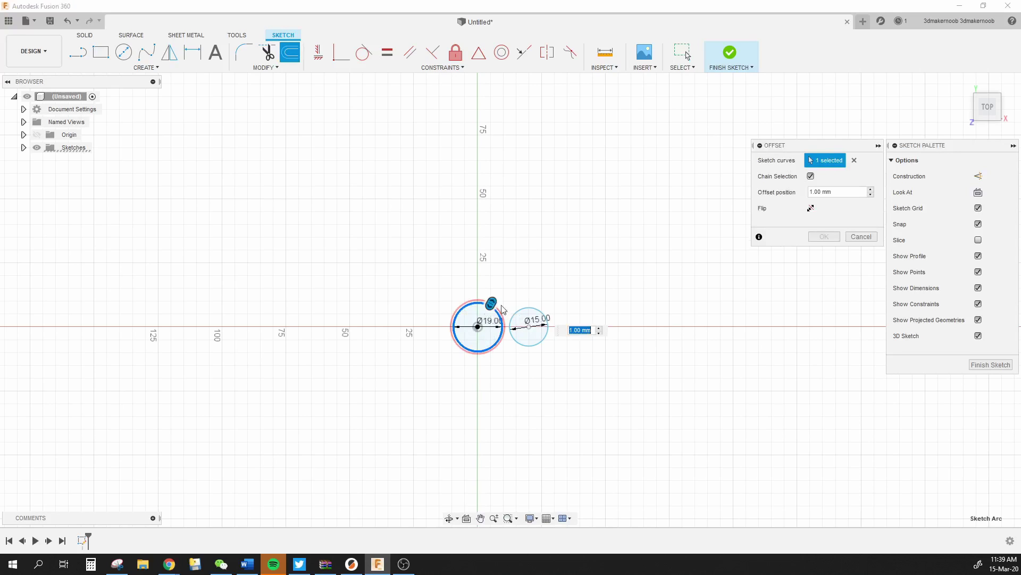
left_click_drag(491, 303, 495, 297)
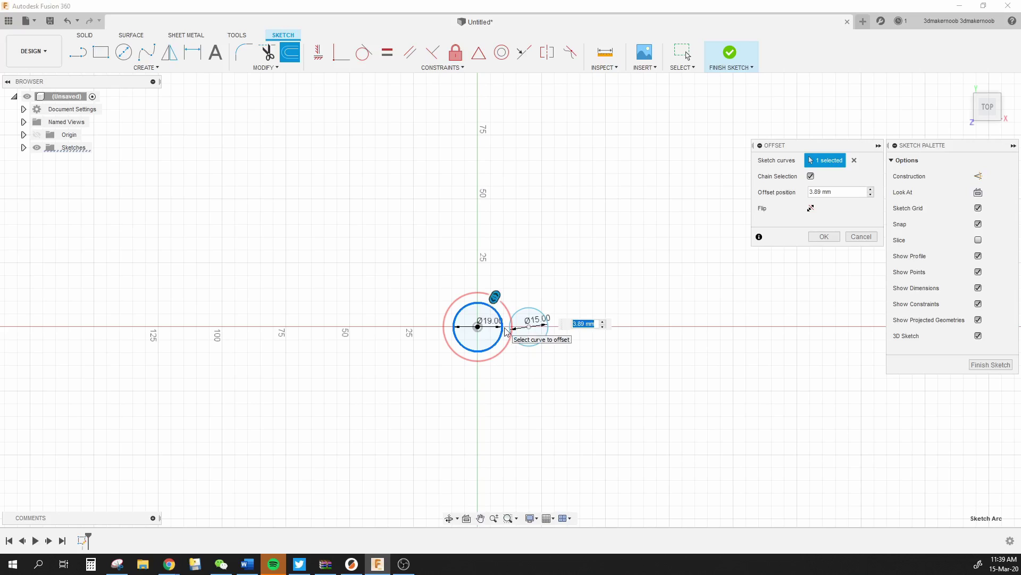
key("Return")
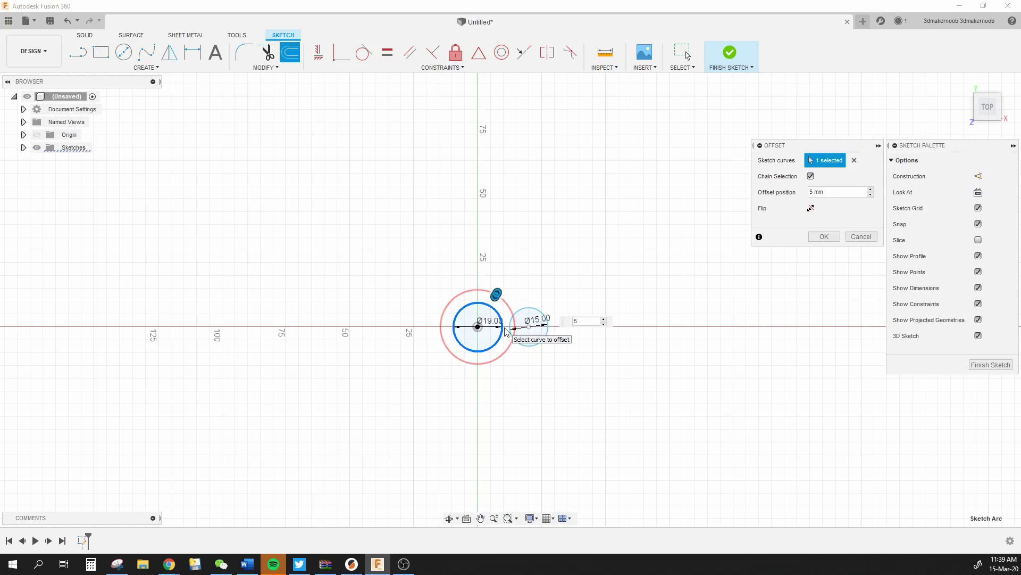
key("Return")
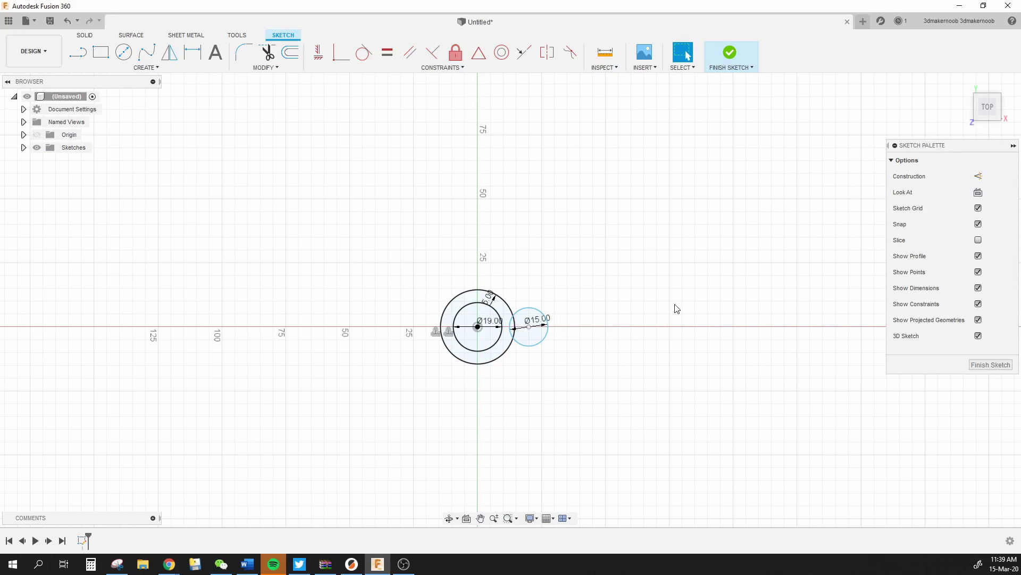
left_click(537, 304)
key("o")
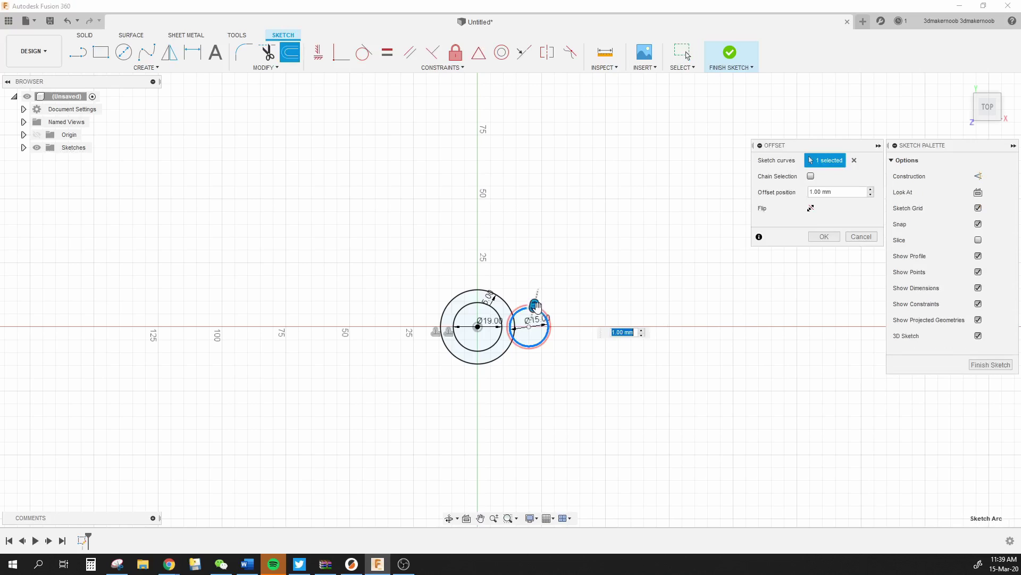
type("5")
key("Return")
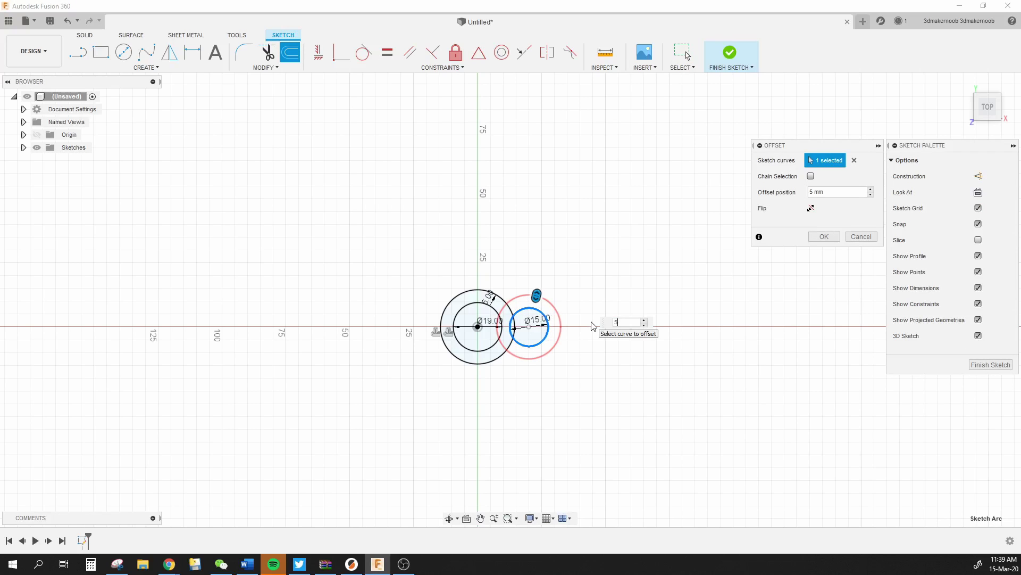
mouse_move(518, 434)
middle_mouse_down("shift")
mouse_move(513, 403)
mouse_move(686, 403)
middle_mouse_up("shift")
left_click(990, 364)
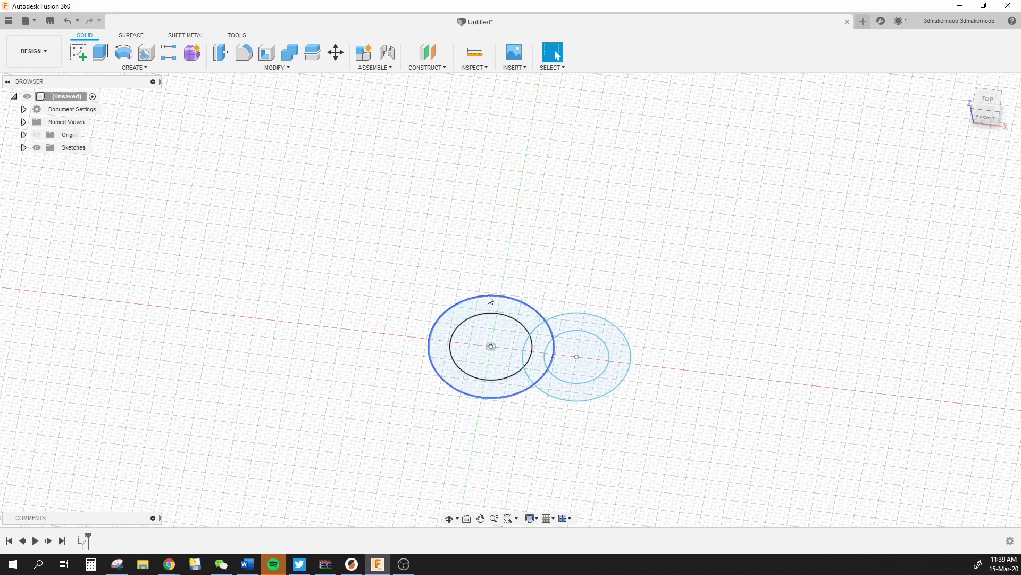
Step: Extrude the left ring, right ring and overlap lens profiles 10 mm into one body
left_click(105, 58)
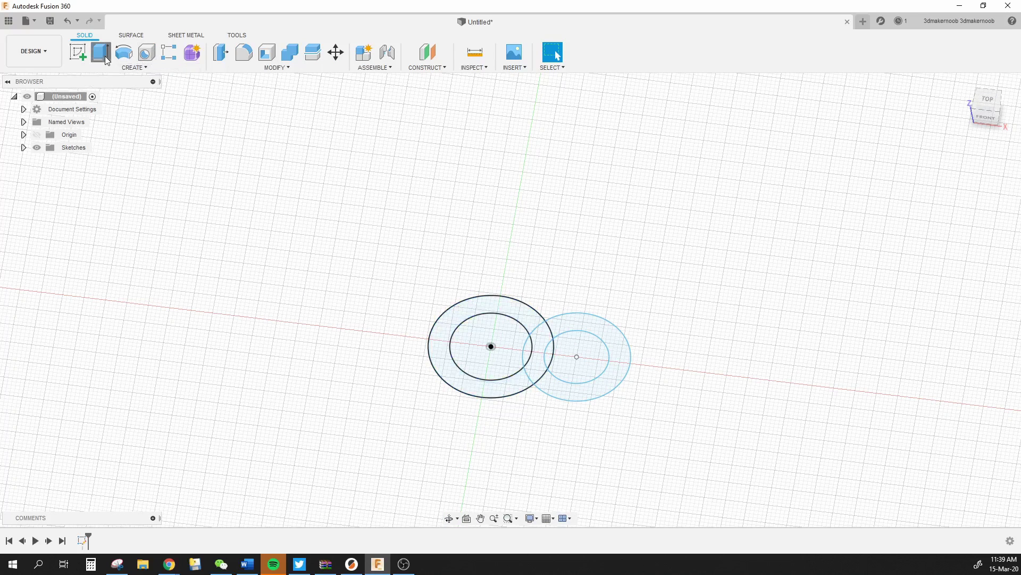
left_click(499, 307)
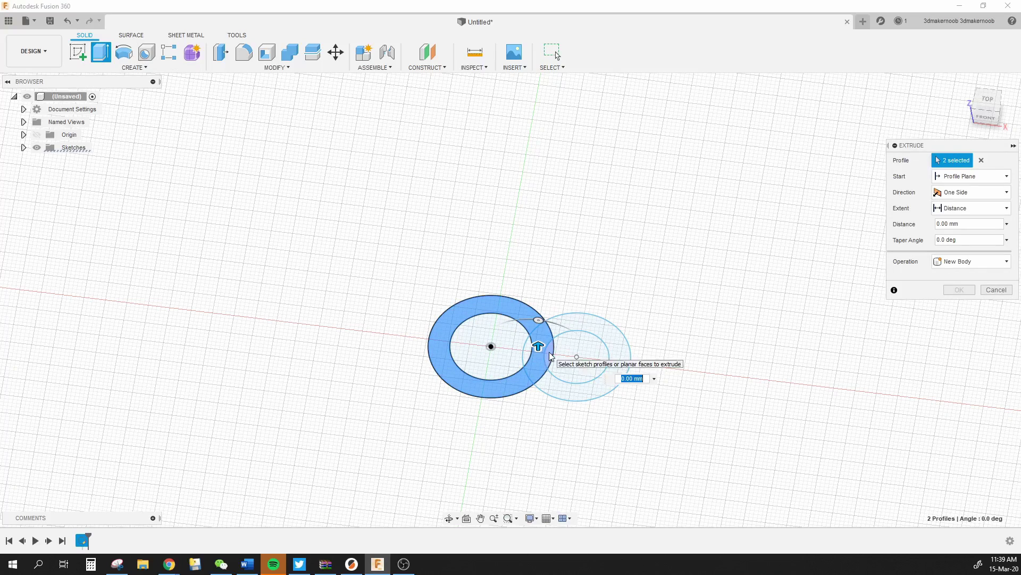
left_click(570, 329)
left_click(571, 329)
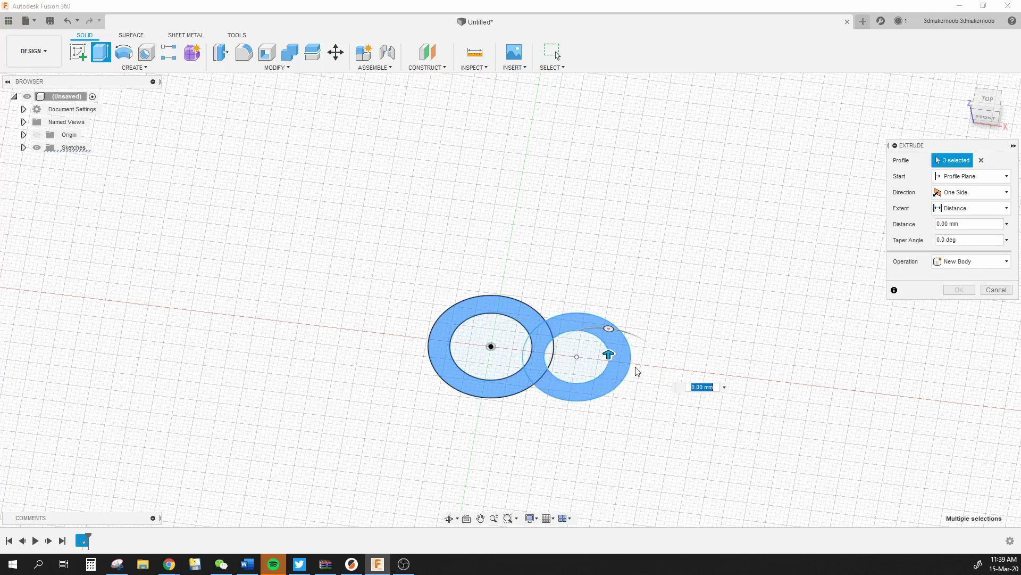
type("10")
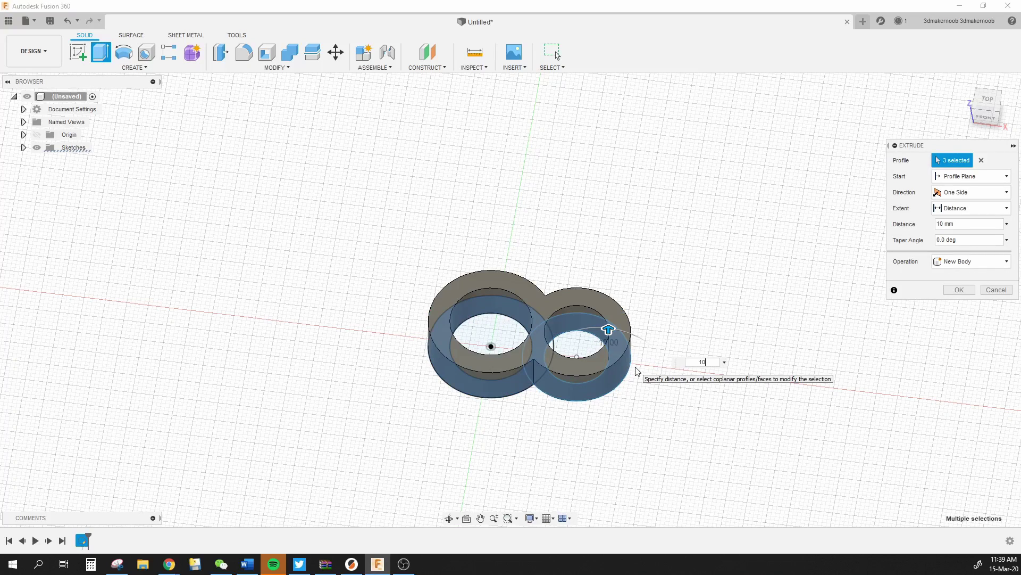
key("Return")
mouse_move(637, 400)
middle_mouse_down("shift")
mouse_move(631, 349)
mouse_move(631, 410)
middle_mouse_up("shift")
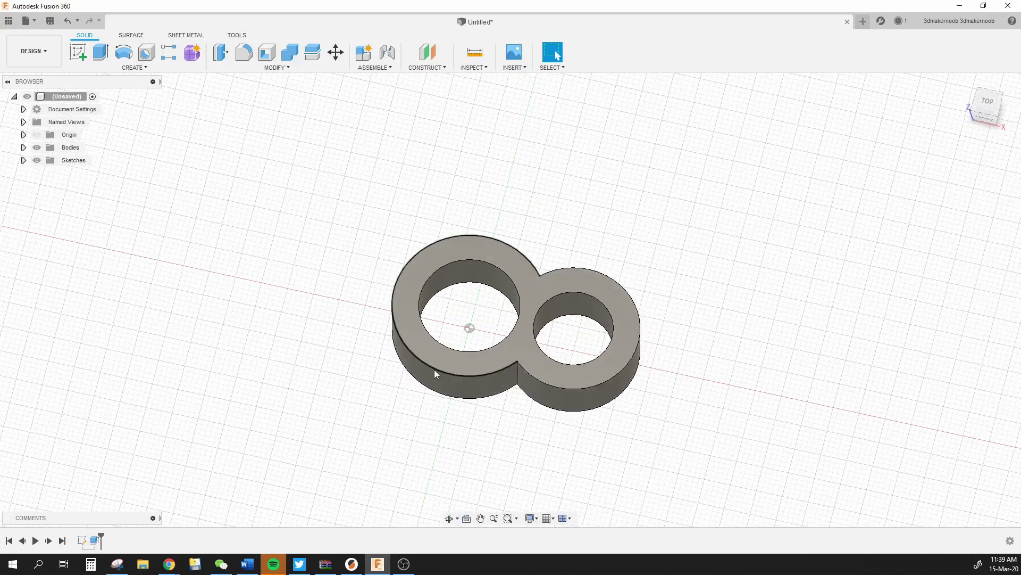
middle_click_drag(434, 369, 565, 367, "shift")
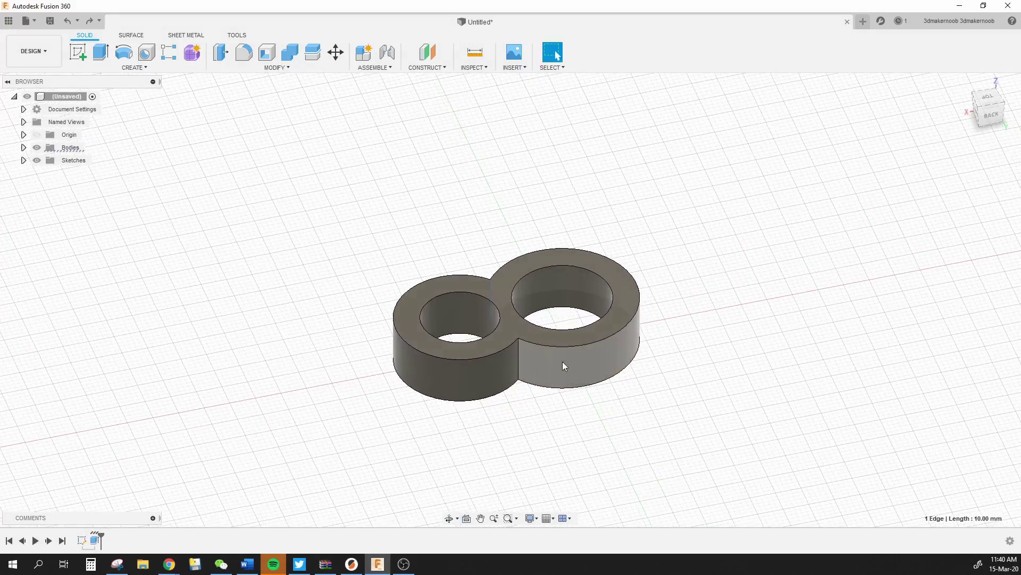
Step: Round the two vertical seam edges with a 4.5 mm fillet
left_click(519, 361, "shift")
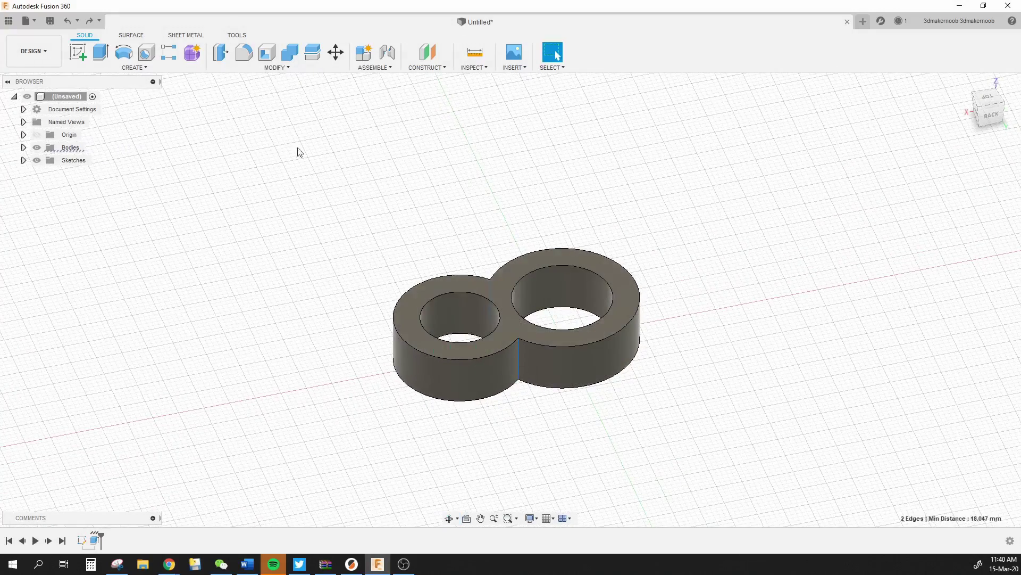
left_click(244, 52)
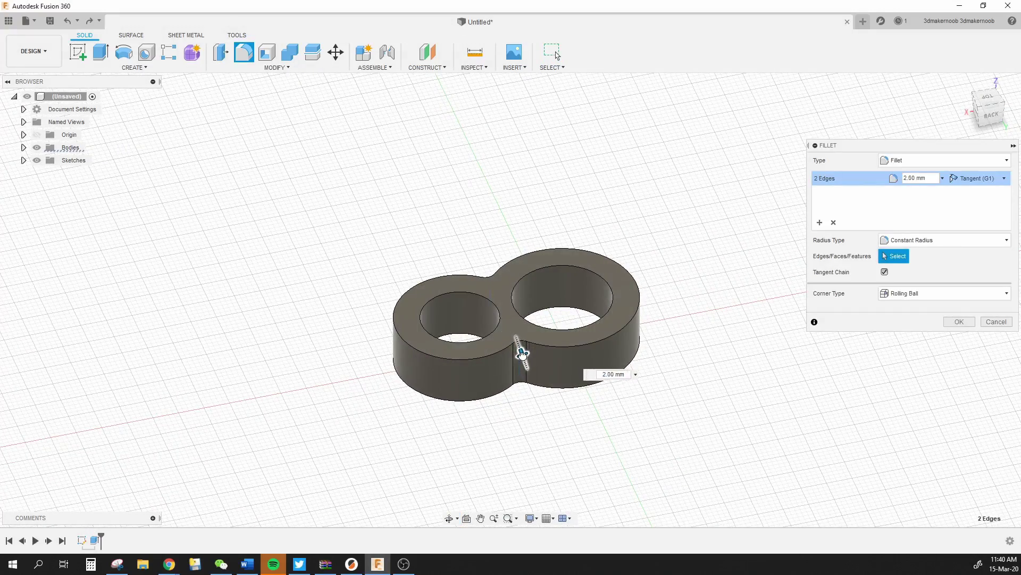
type("4.5")
middle_click_drag(331, 321, 468, 344, "shift")
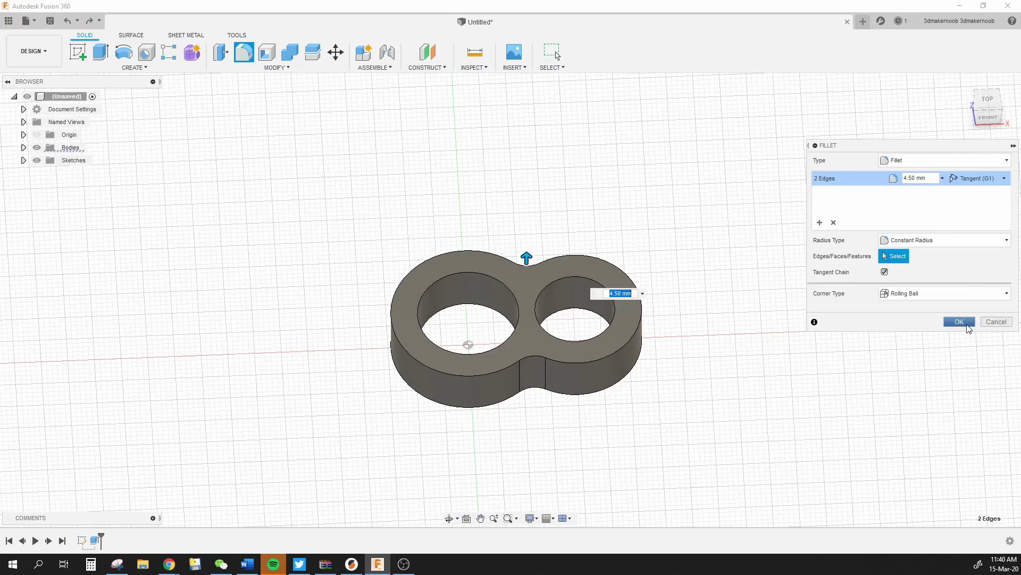
left_click(966, 324)
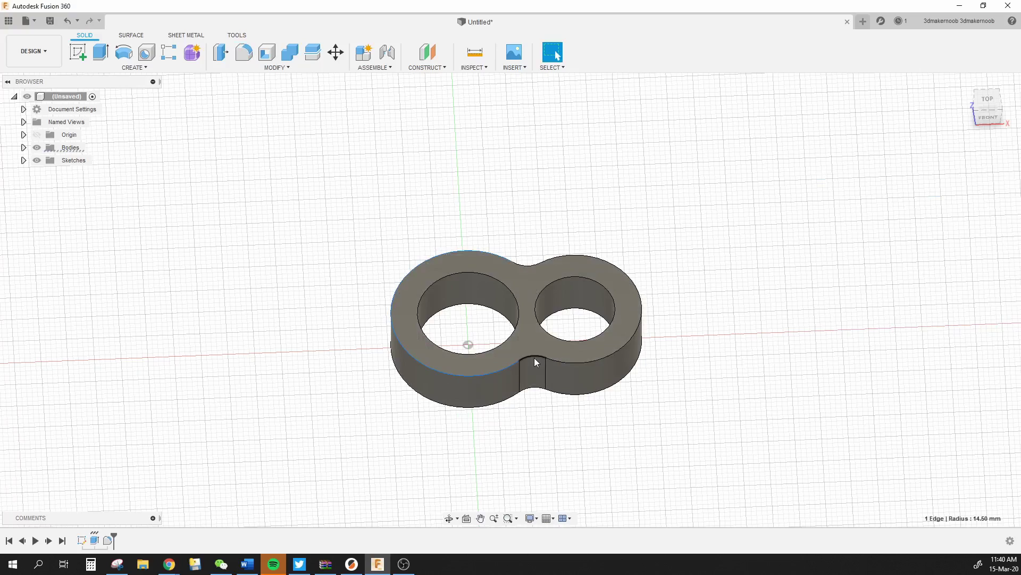
Step: Chamfer the top outer edges of both lobes by 1 mm
left_click(555, 359)
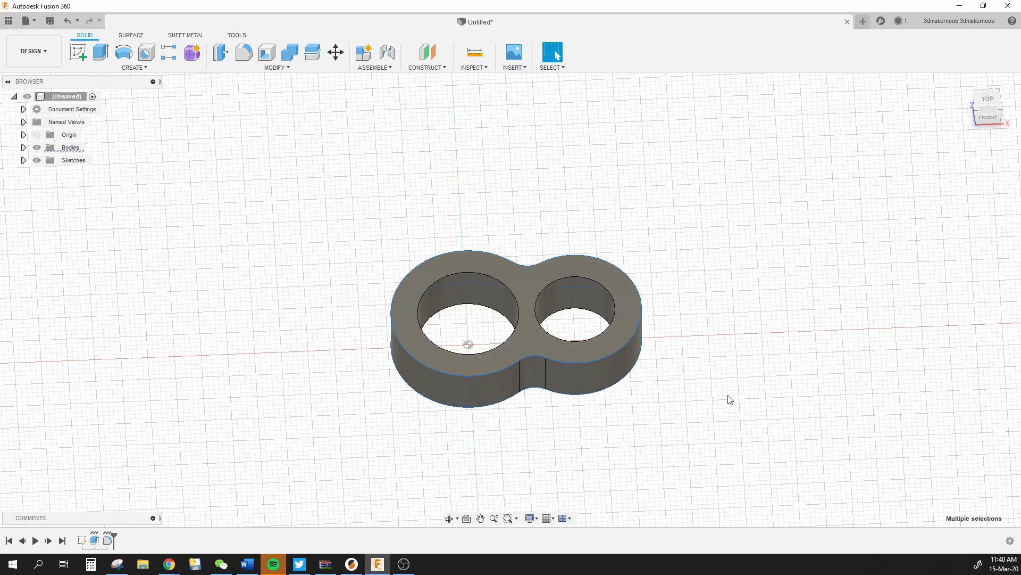
middle_click_drag(730, 399, 524, 398, "shift")
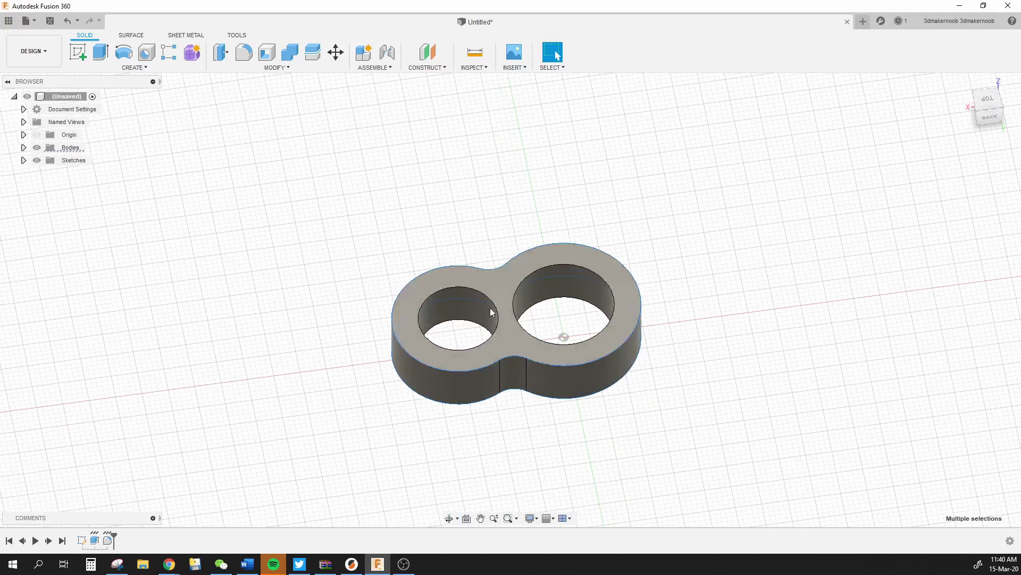
left_click(276, 69)
left_click(244, 105)
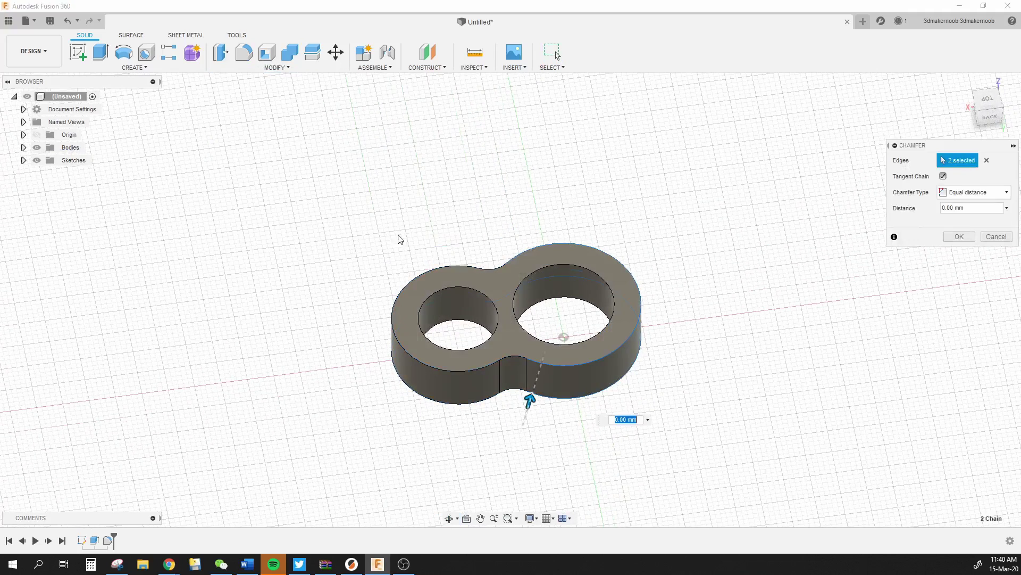
type("1")
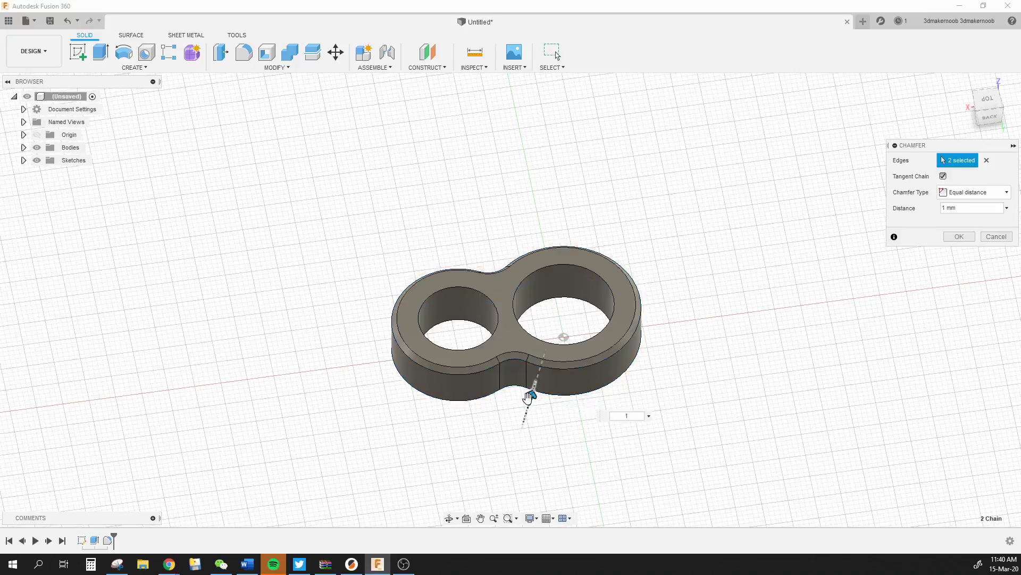
key("Return")
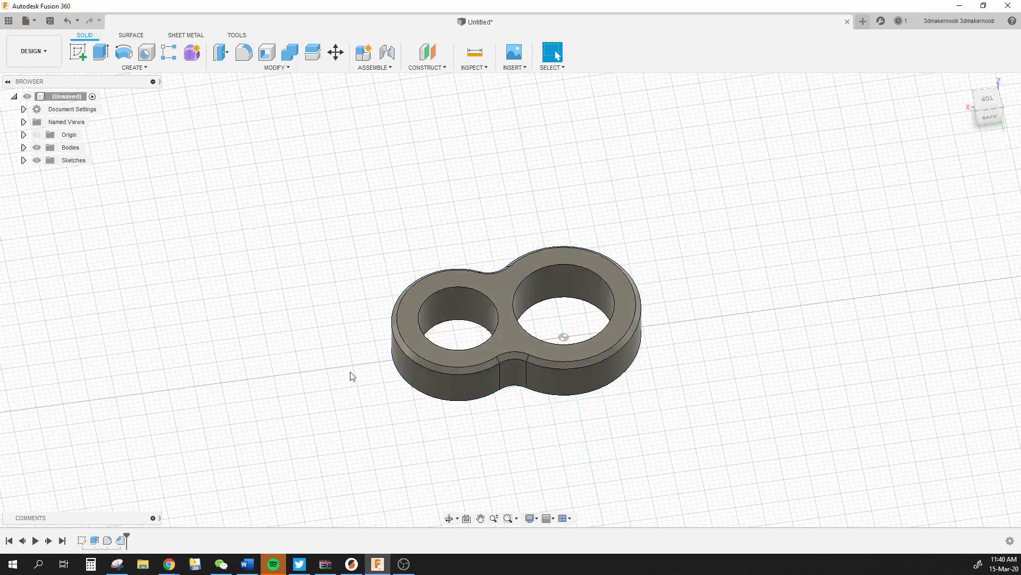
middle_click_drag(353, 376, 642, 399, "shift")
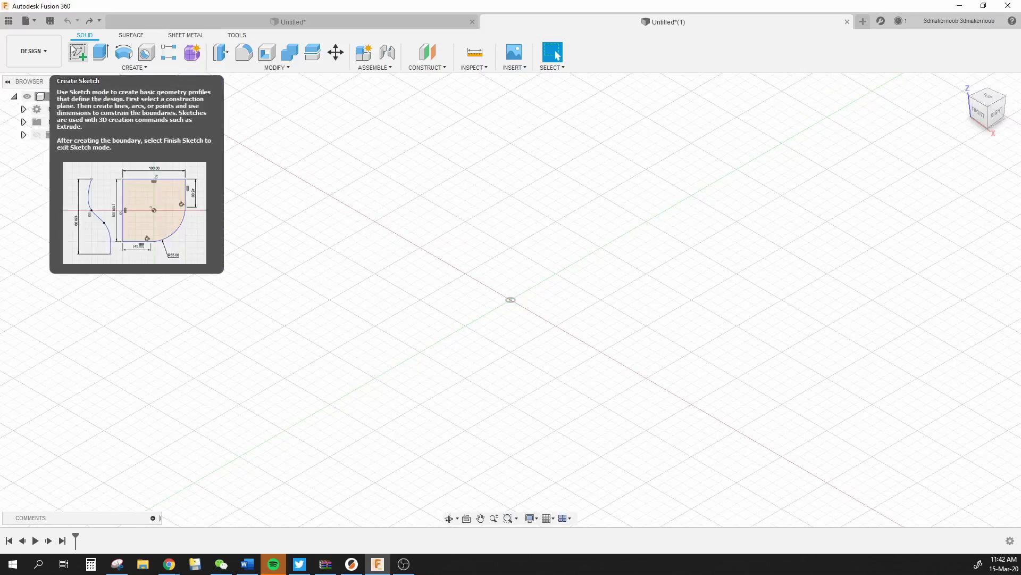
Step: Start a new sketch in the empty Untitled(1) design
left_click(75, 51)
Step: Sketch on the front plane and browse the DATA (E:) drive for a canvas image
left_click(541, 297)
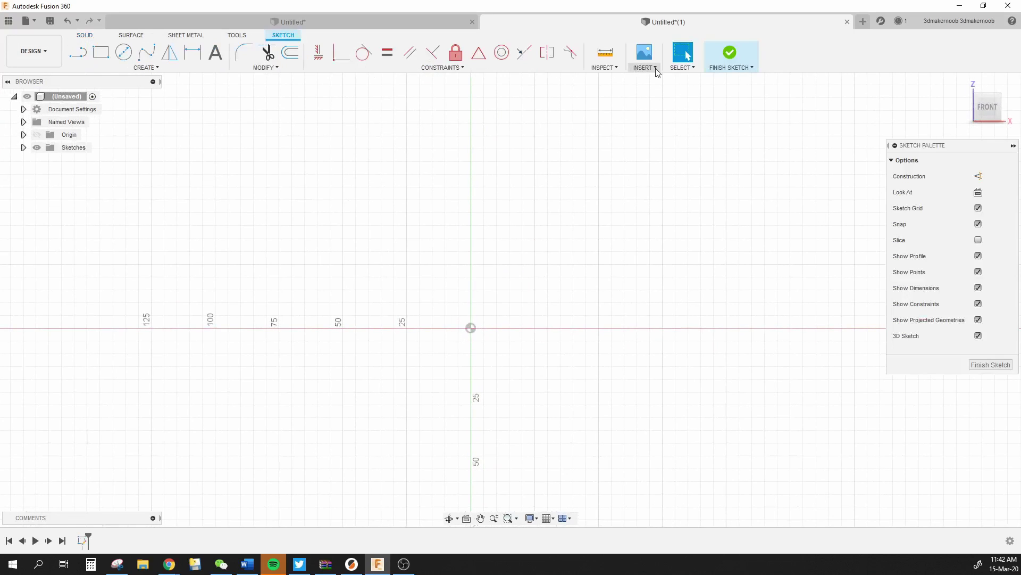
left_click(657, 73)
left_click(654, 107)
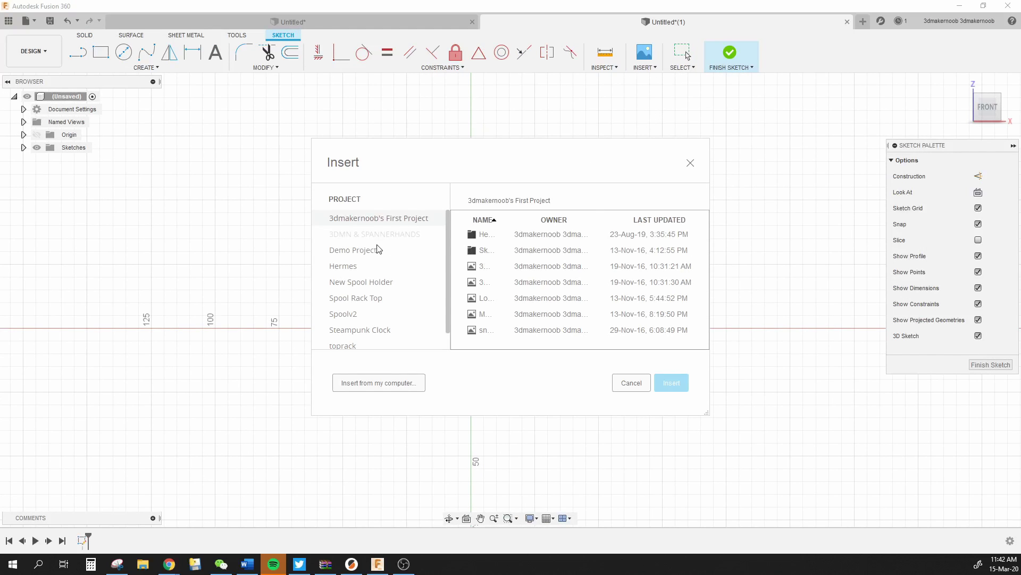
left_click(379, 382)
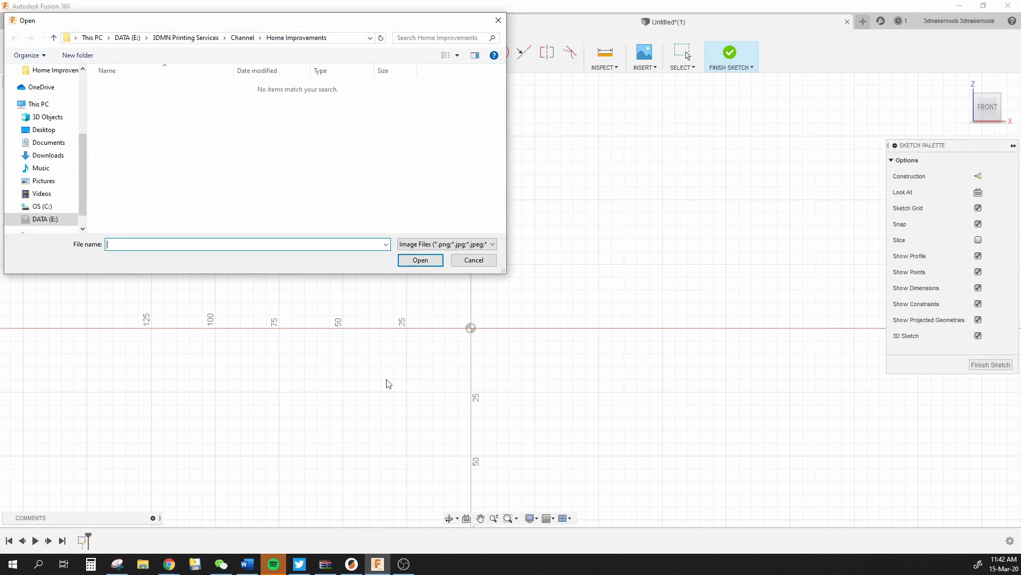
left_click(53, 219)
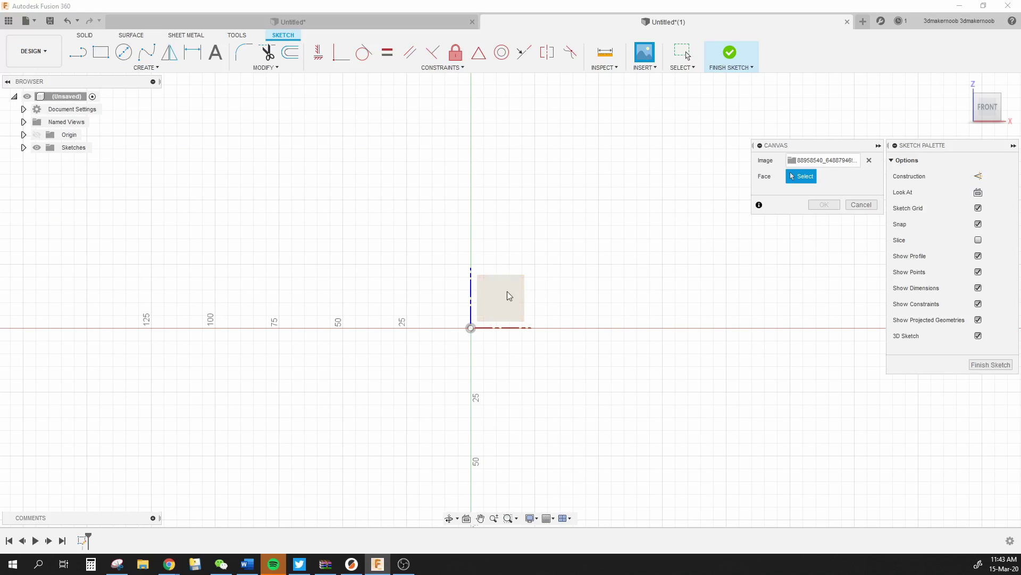
Step: Place the photo canvas on the front plane, shifted 10 mm right and tilted -3 degrees
left_click(507, 295)
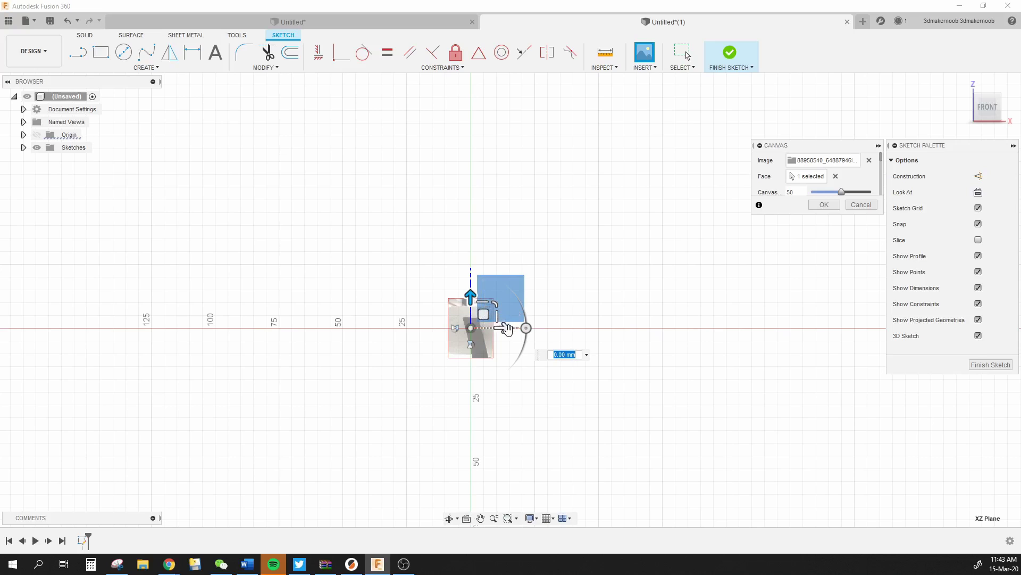
left_click_drag(508, 330, 729, 161)
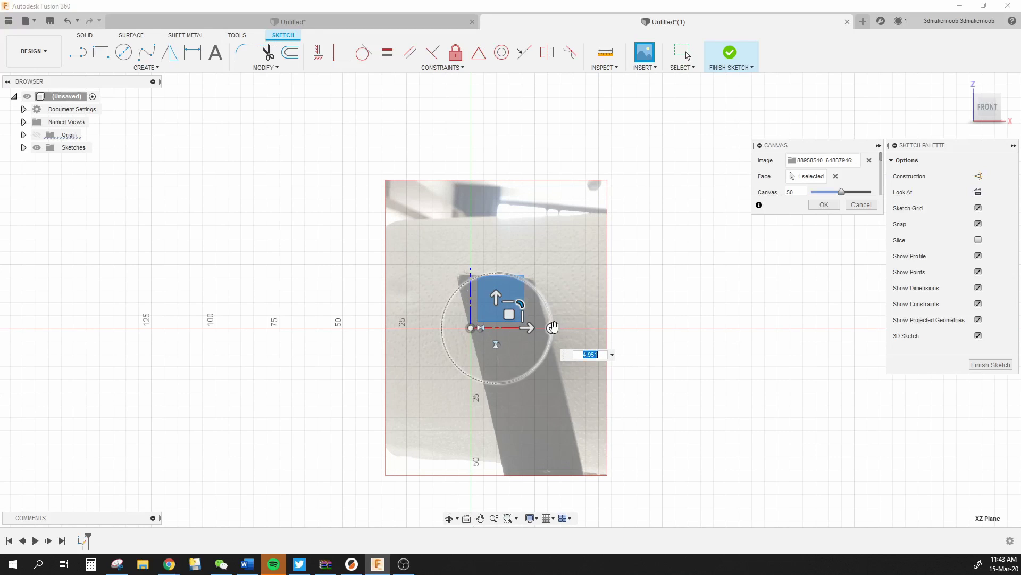
scroll(552, 328, "up", 4)
left_click(490, 329)
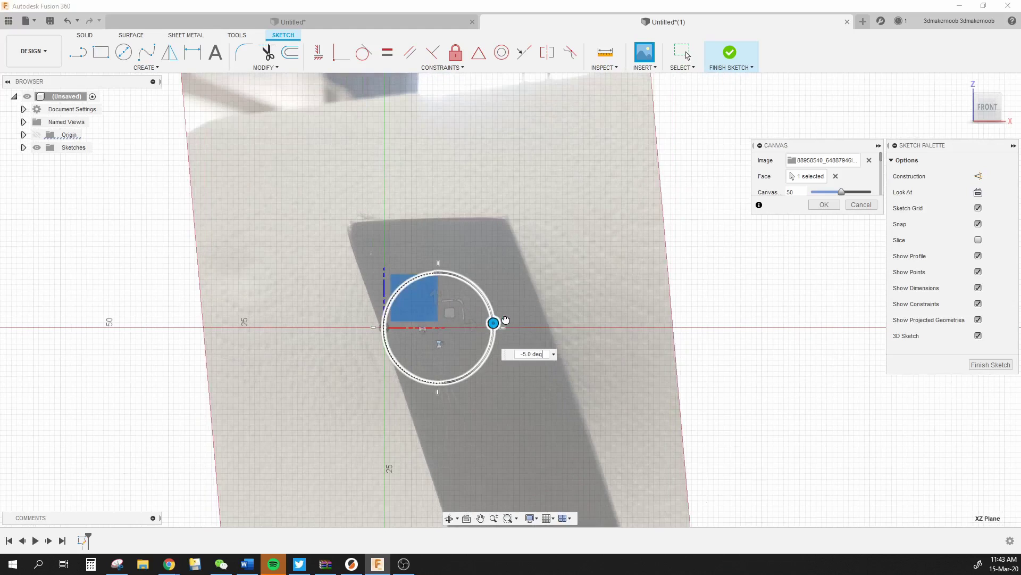
left_click_drag(618, 332, 701, 320)
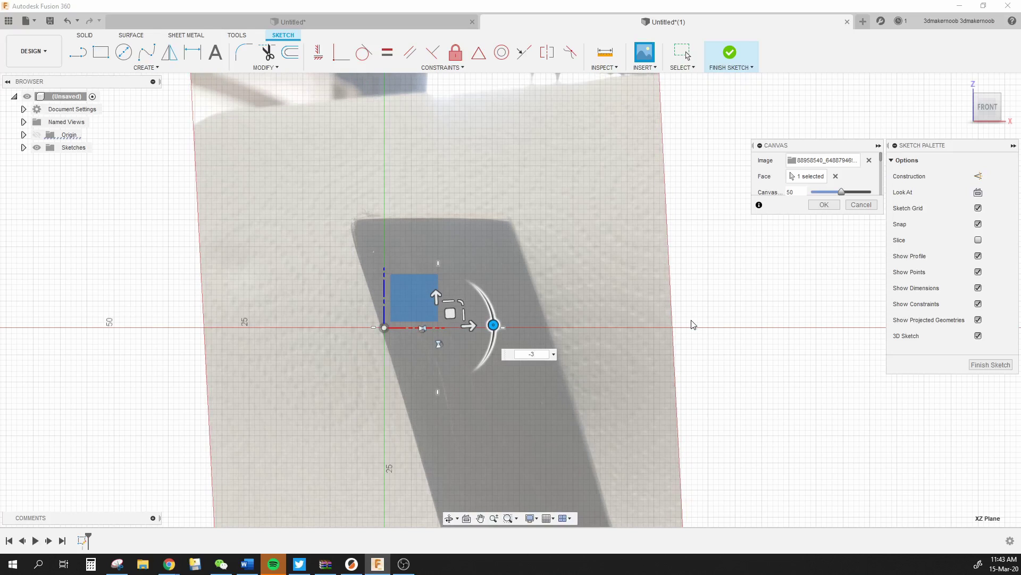
key("Return")
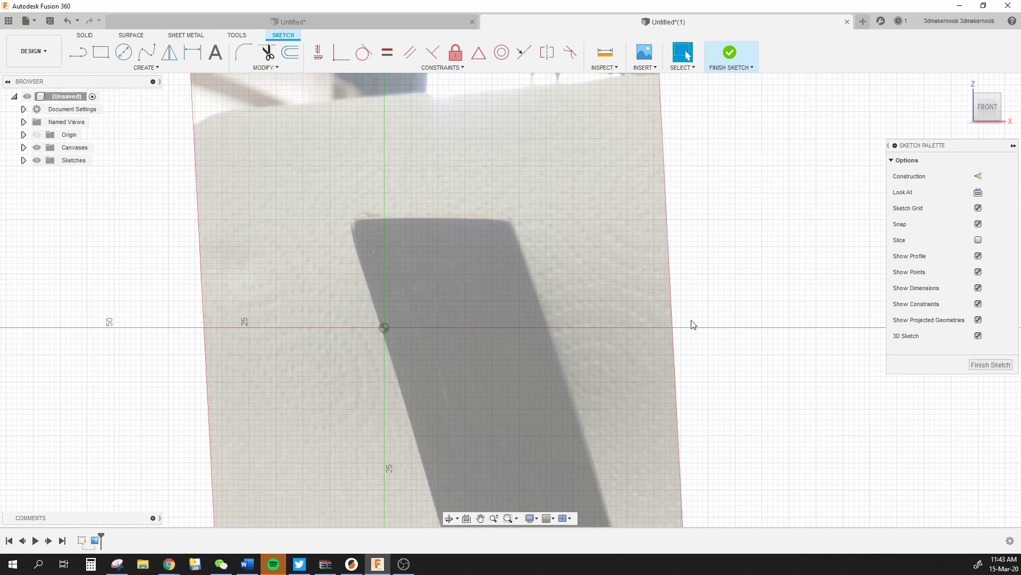
Step: Calibrate the bumper photo canvas so its top-left to top-right corner distance is 36 mm
left_click(23, 148)
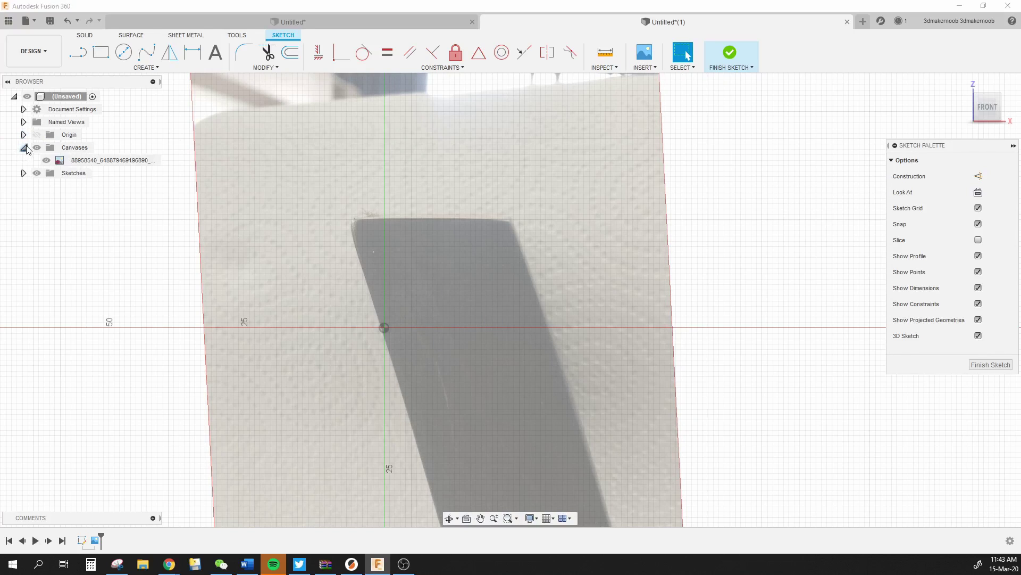
left_click(74, 161)
right_click(94, 161)
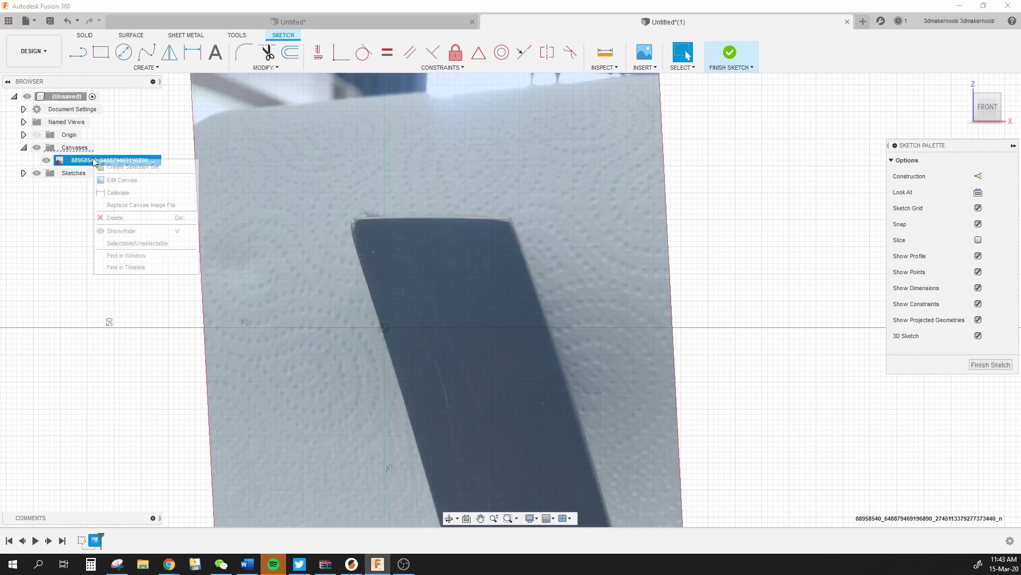
left_click(119, 193)
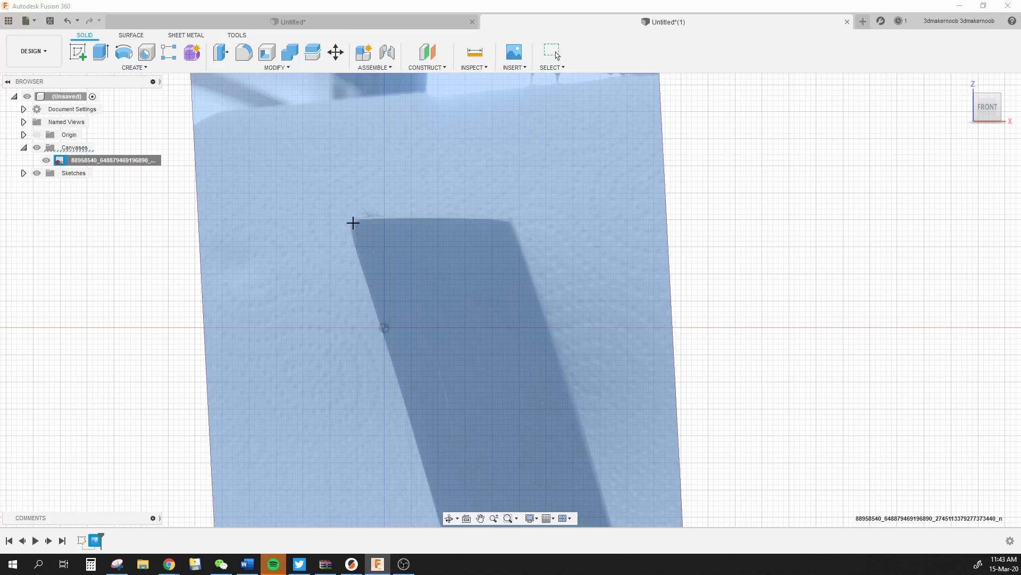
left_click(350, 220)
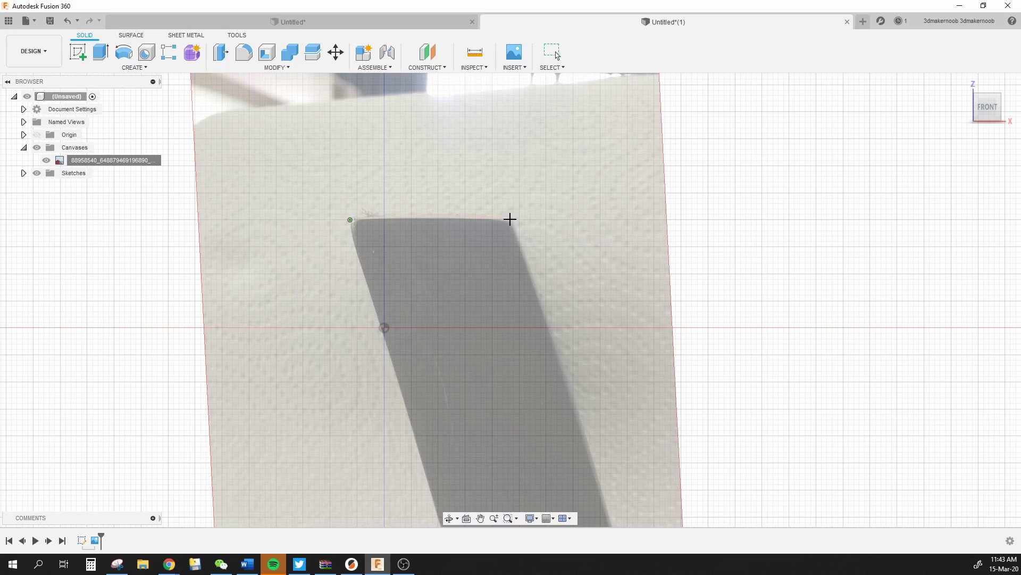
left_click(510, 219)
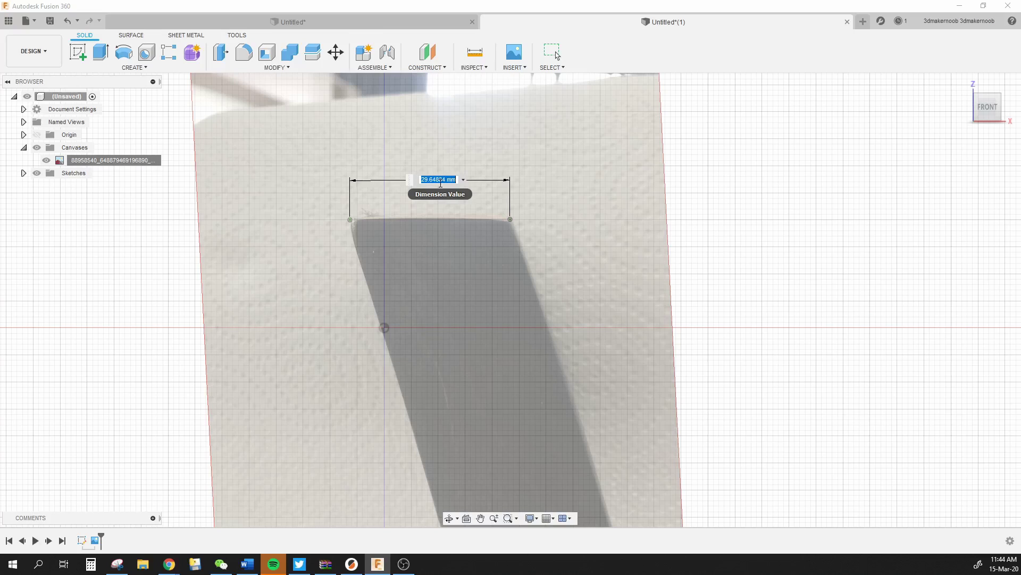
type("36")
key("Return")
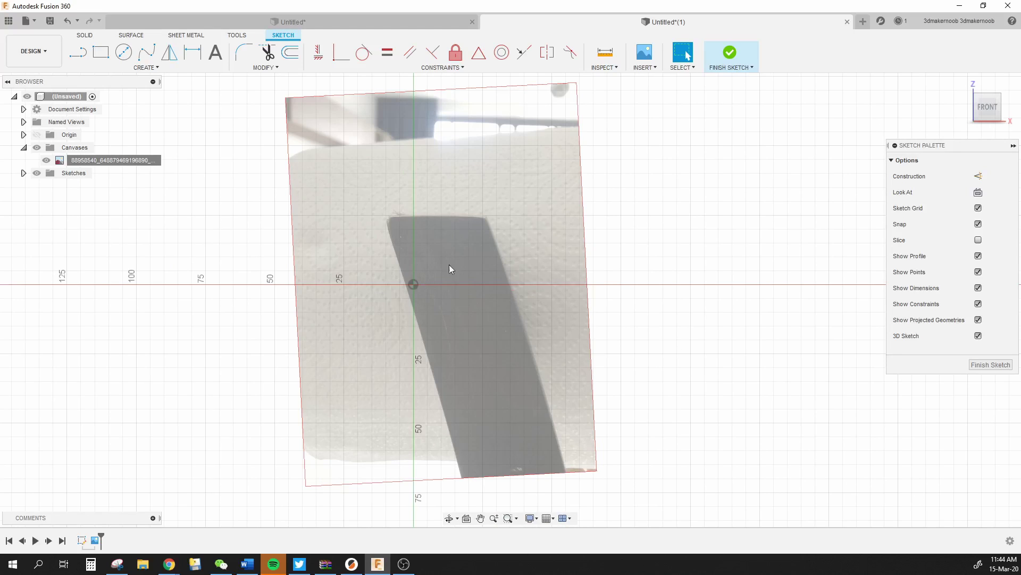
scroll(228, 192, "up", 5)
Step: Draw the top line between the bumper's top corners
key("l")
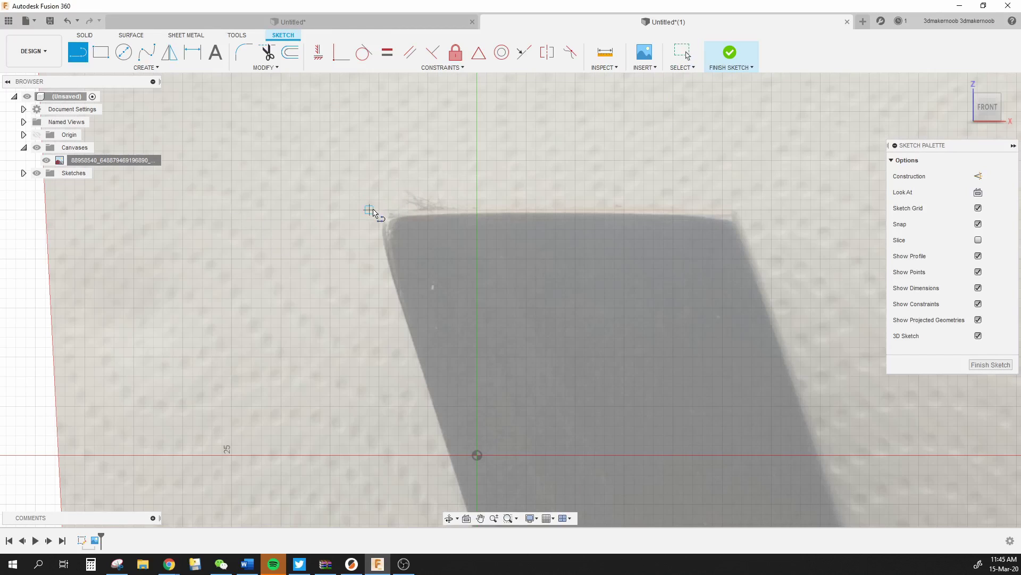
scroll(380, 215, "up", 2)
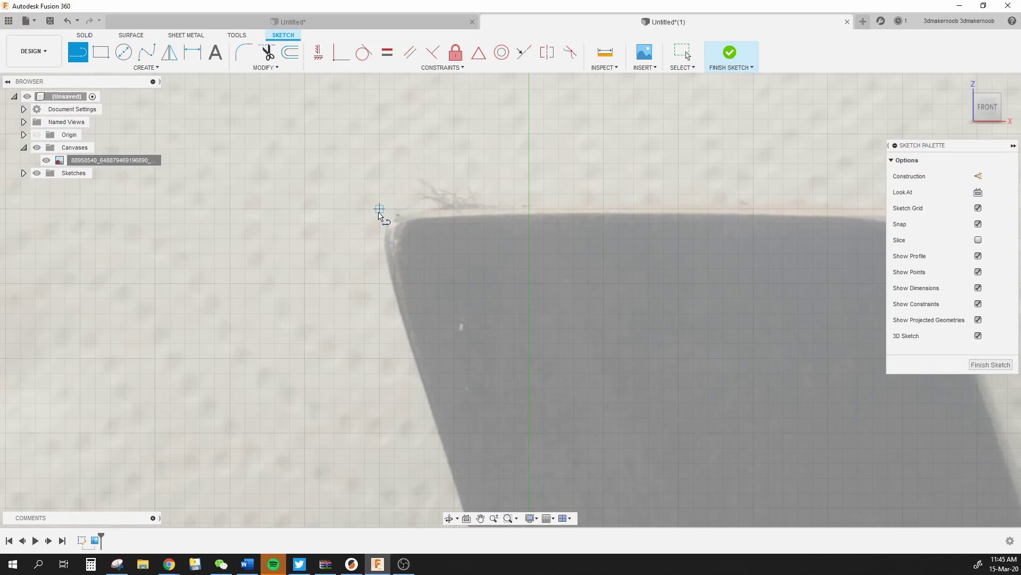
left_click(379, 209)
scroll(381, 212, "down", 3)
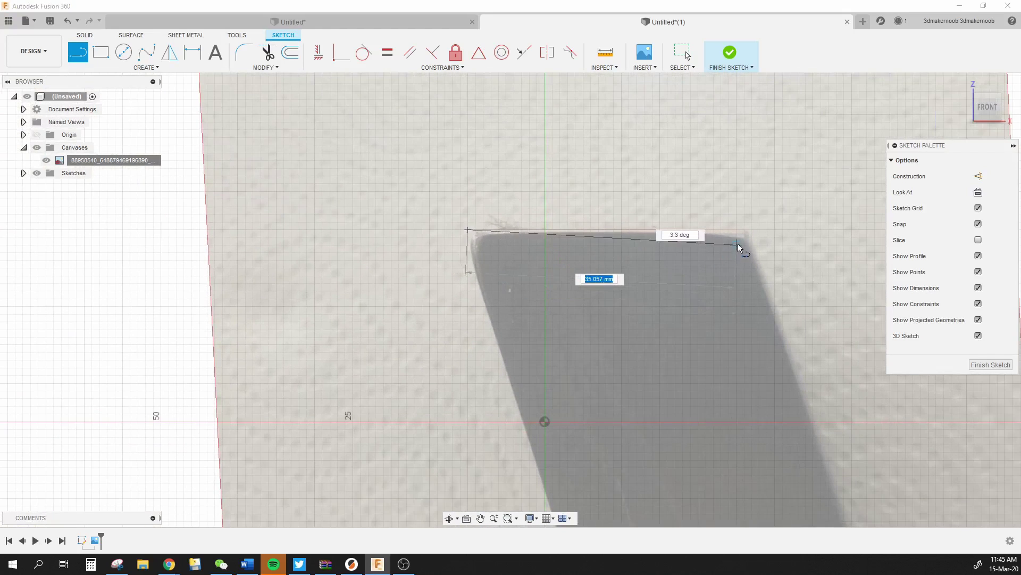
left_click(745, 229)
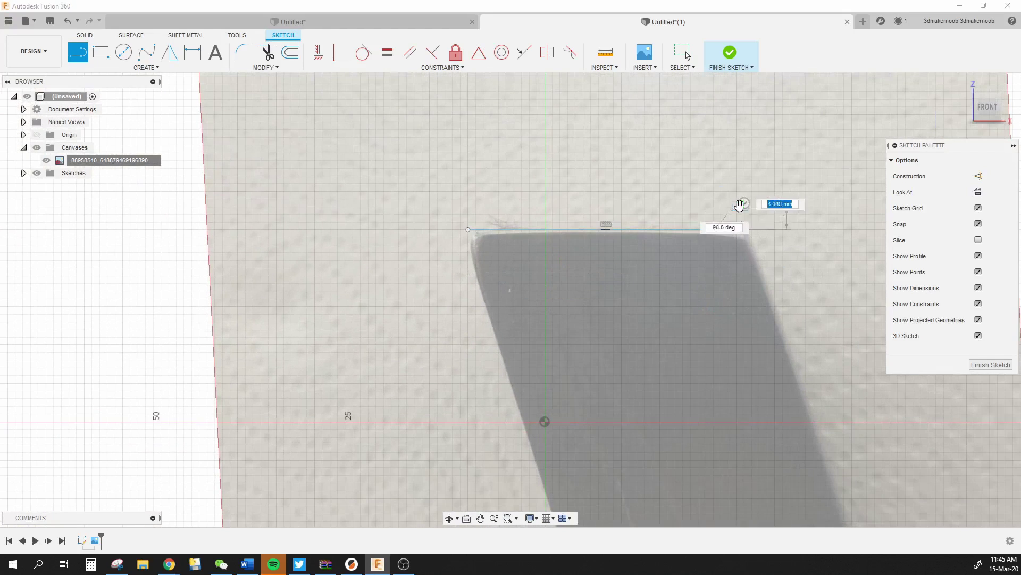
key("Escape")
Step: Trace the slanted right side and horizontal bottom edge, closing back at the top-left corner
scroll(665, 319, "down", 4)
scroll(652, 349, "up", 3)
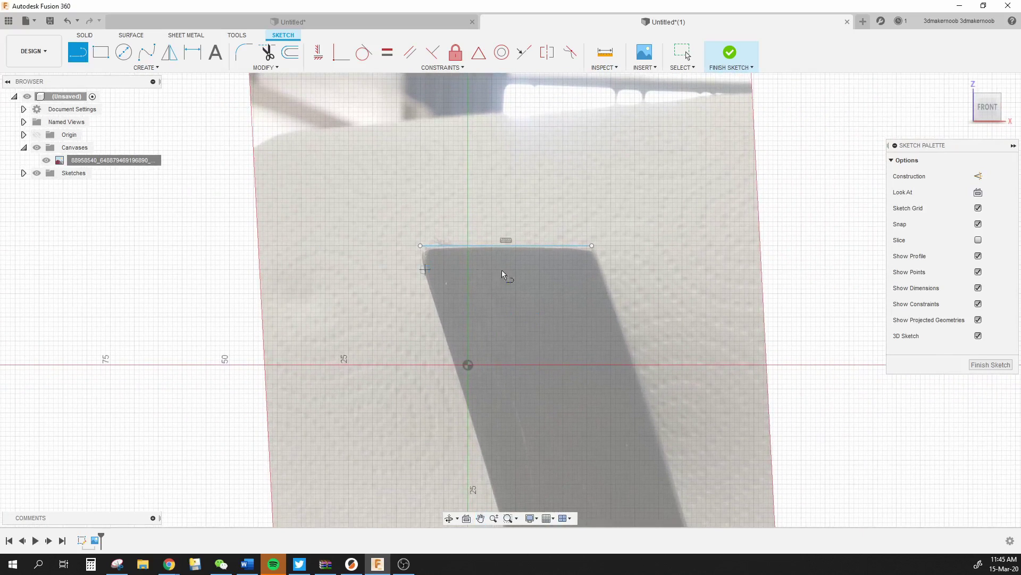
left_click(592, 246)
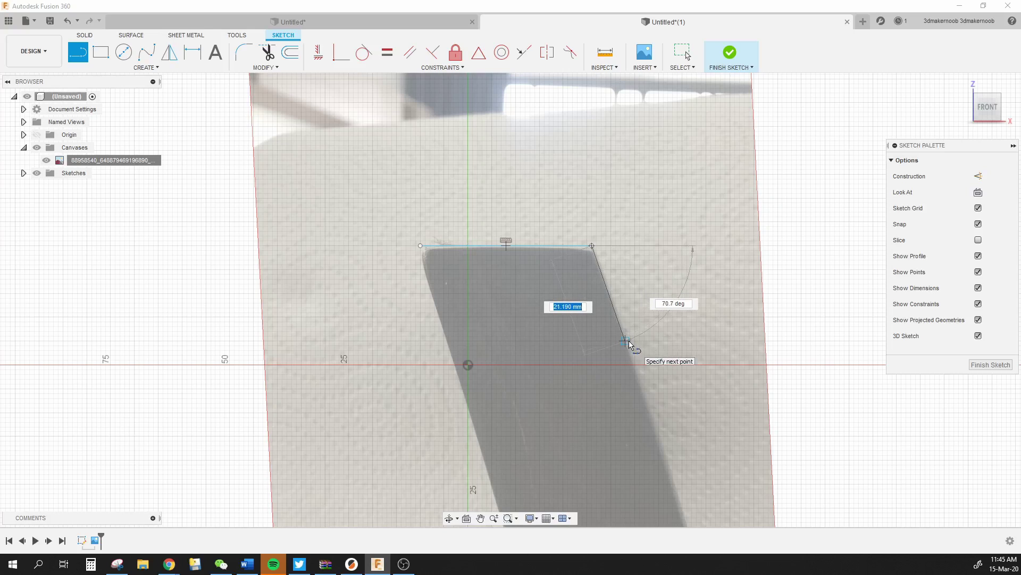
left_click(625, 341)
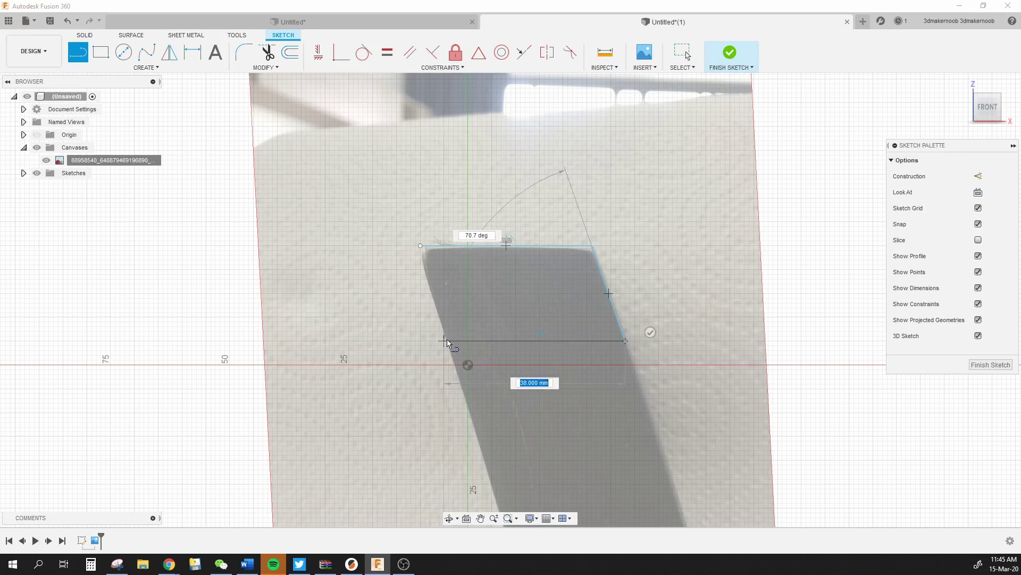
scroll(448, 342, "up", 5)
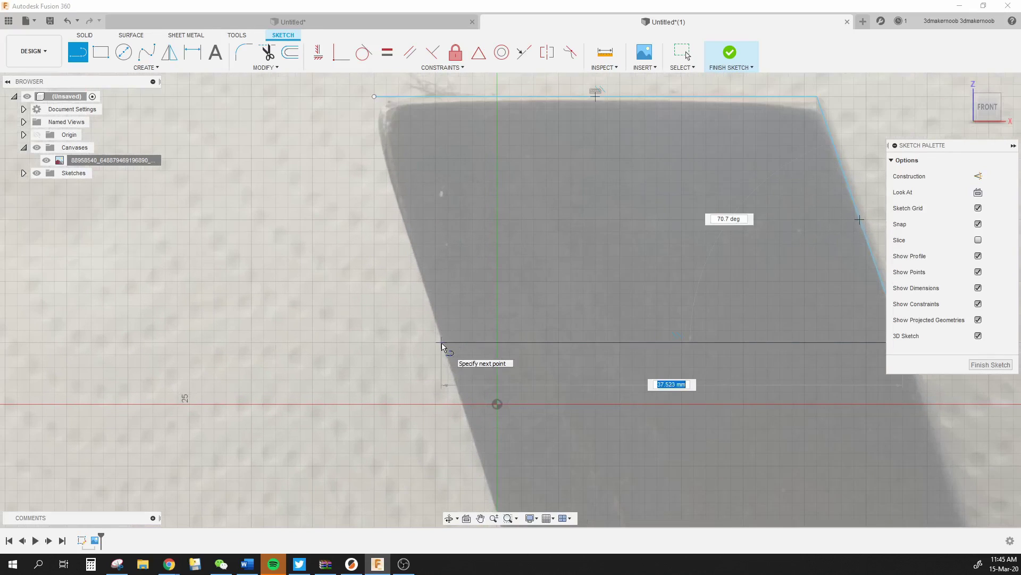
left_click(442, 343)
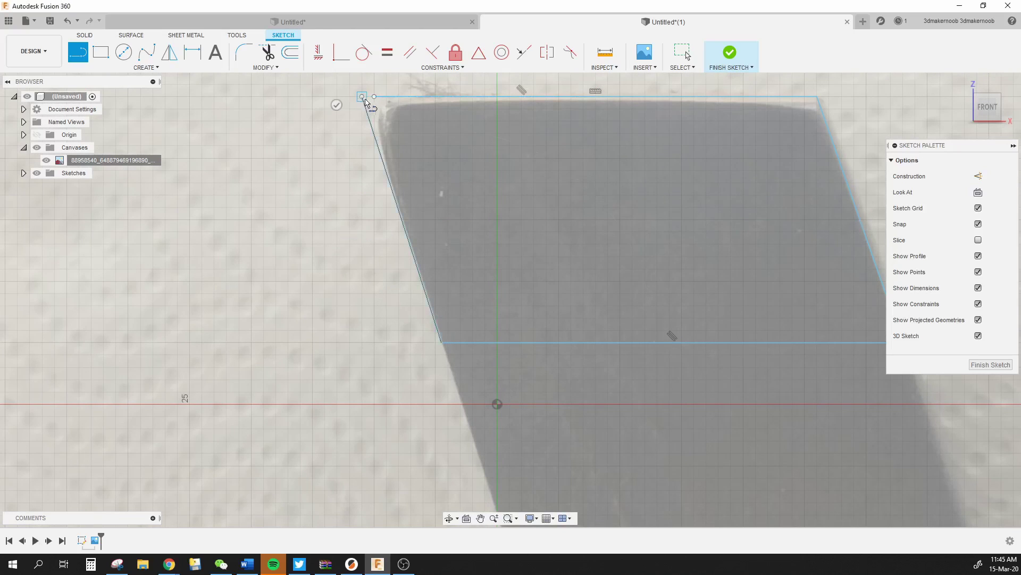
left_click(362, 97)
scroll(494, 266, "down", 5)
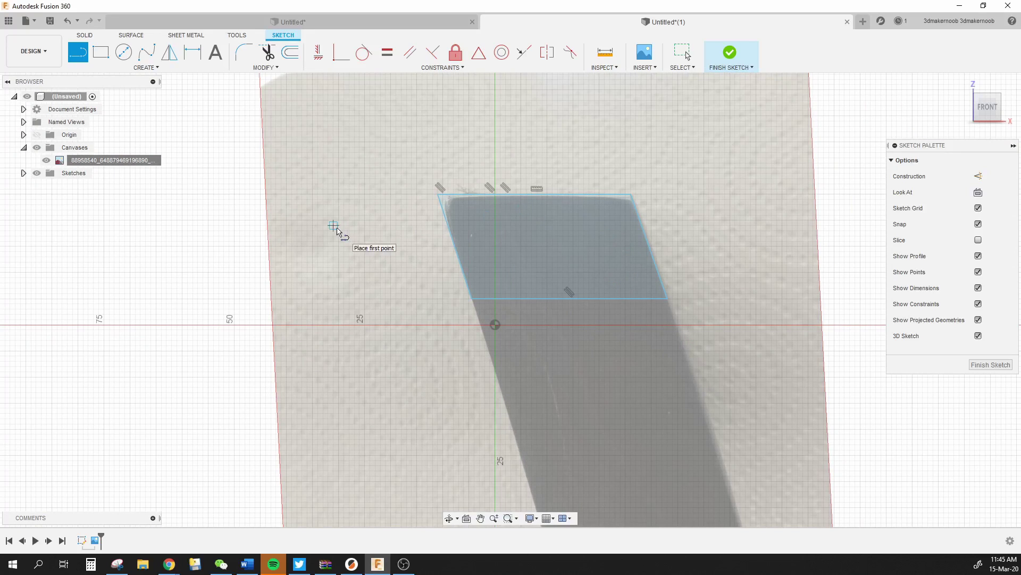
Step: Offset the four-sided outline by 3 mm
key("o")
left_click(458, 193)
left_click(458, 195)
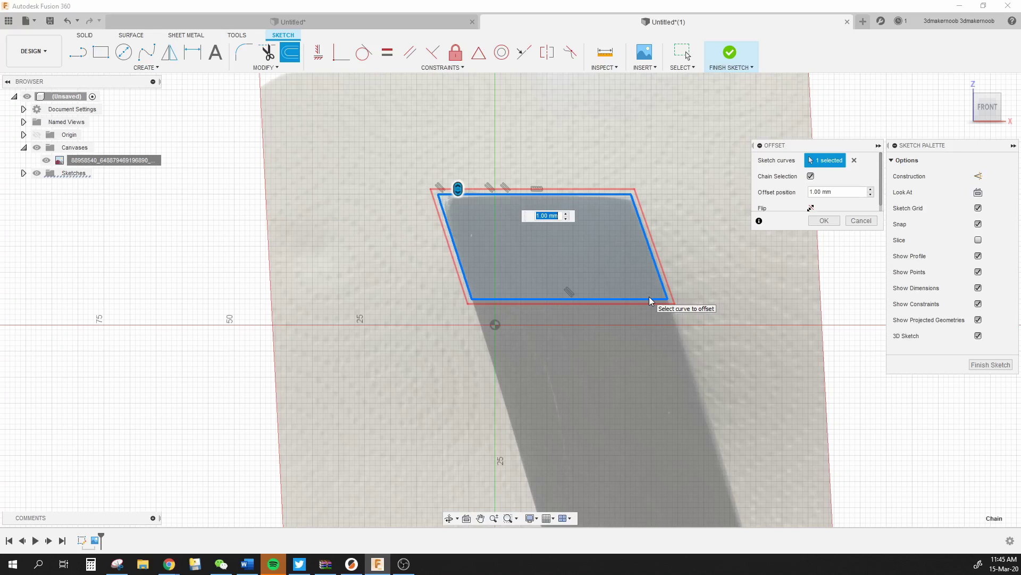
type("3")
key("Return")
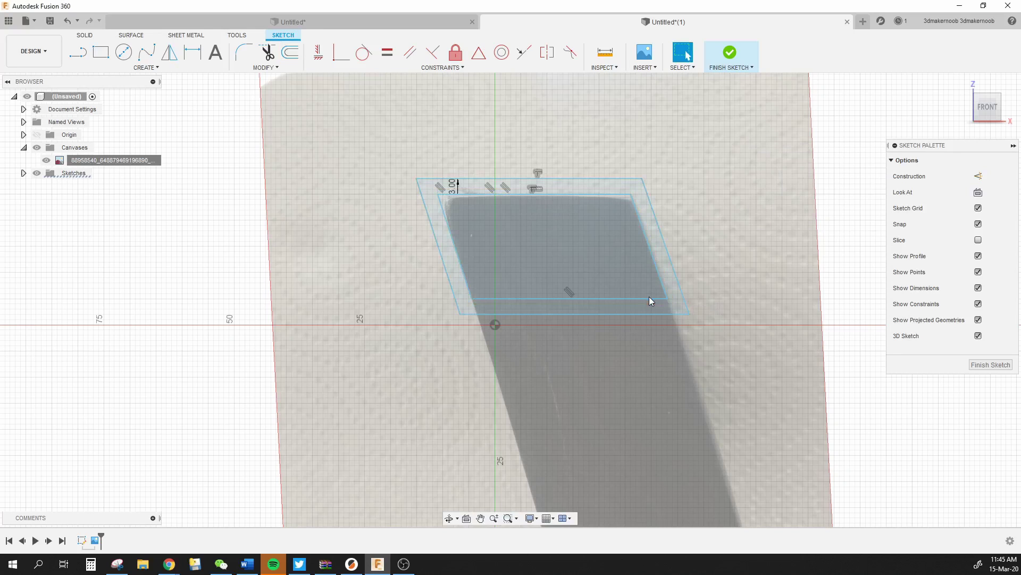
scroll(628, 285, "down", 2)
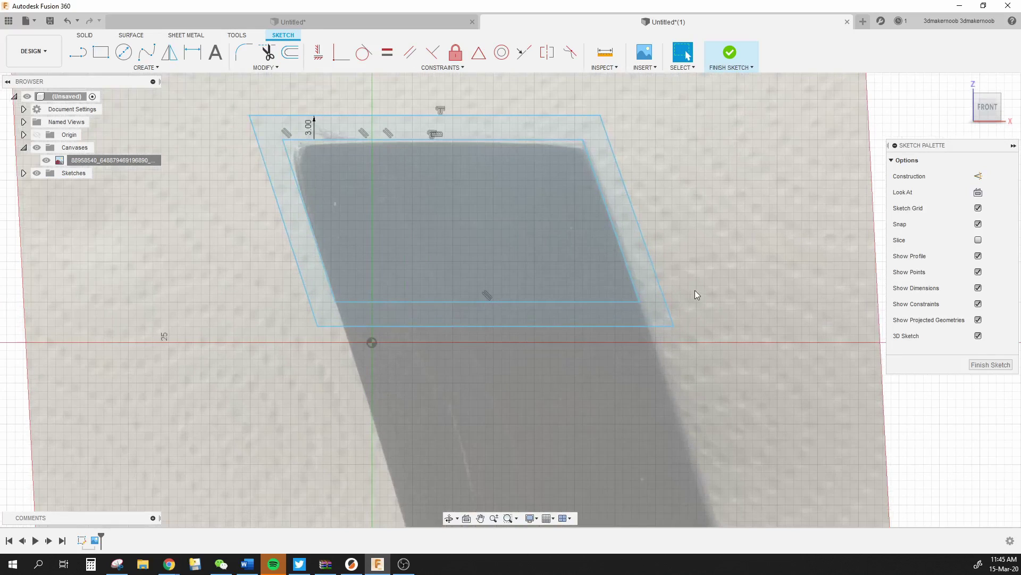
scroll(694, 289, "down", 2)
scroll(722, 305, "up", 5)
Step: Draw a connecting line down the slanted edge to the lower corner and finish the sketch
key("l")
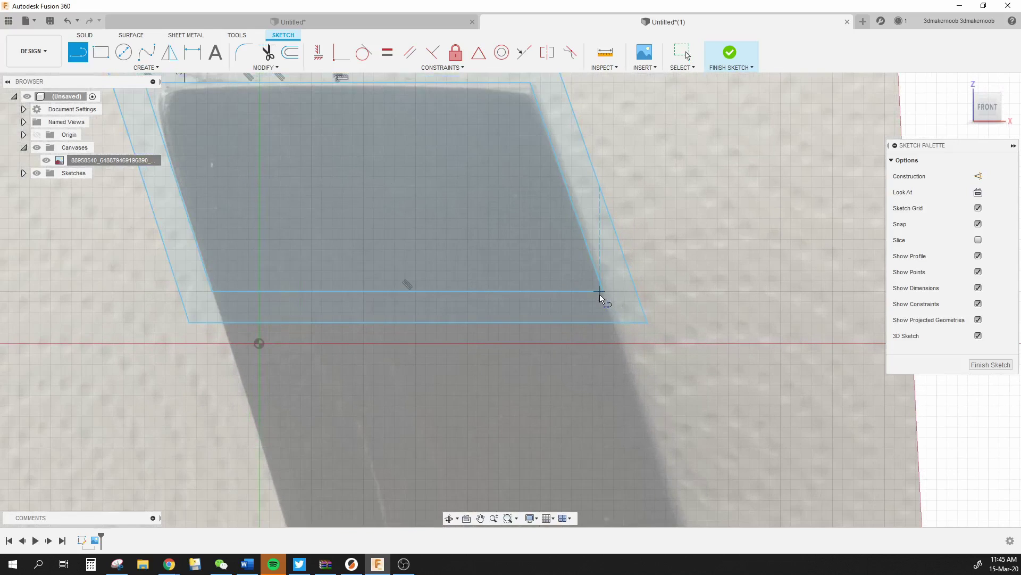
left_click(603, 294)
left_click(613, 325)
left_click(224, 324)
scroll(286, 399, "down", 3)
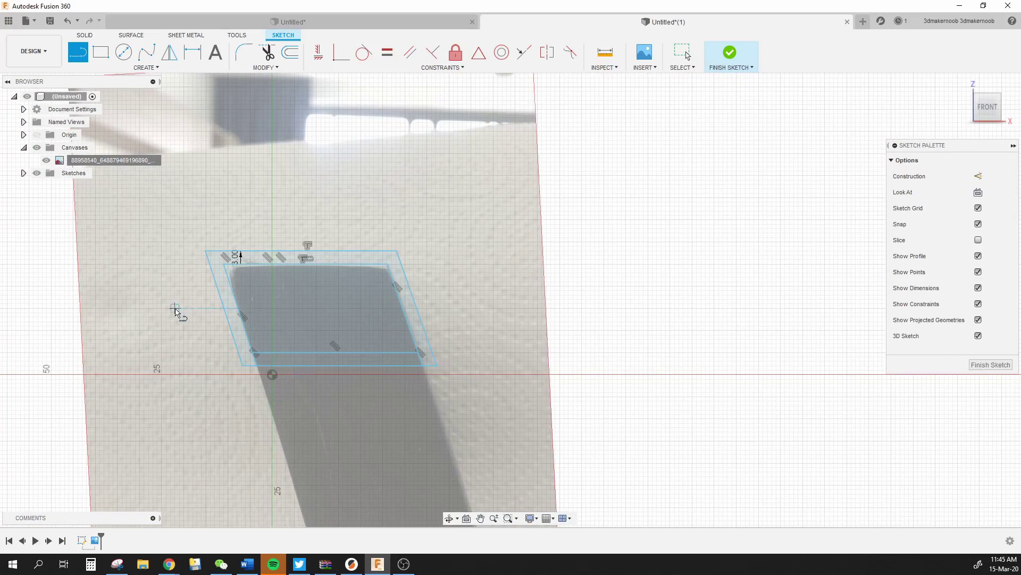
left_click(990, 364)
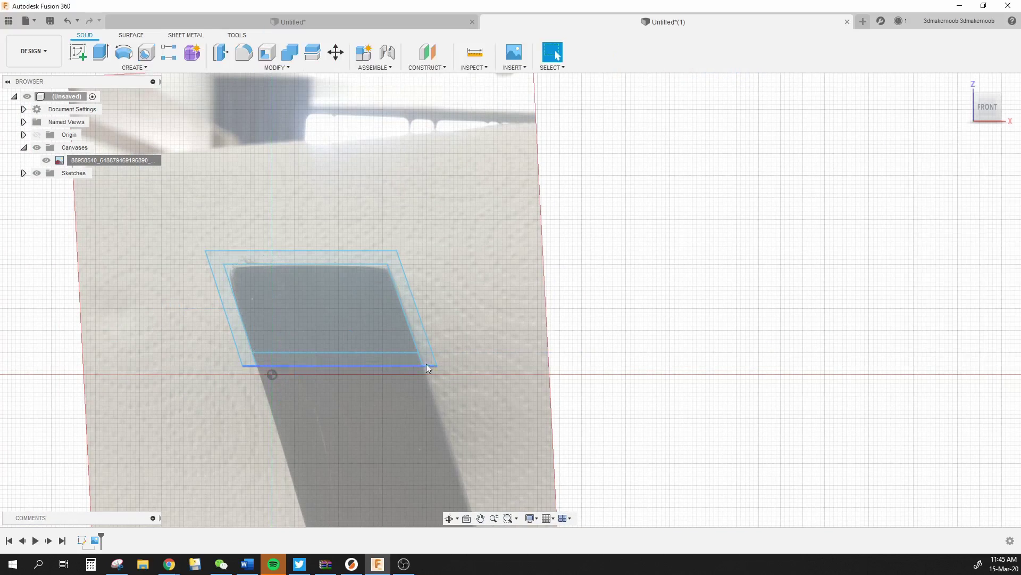
middle_click_drag(691, 372, 519, 391, "shift")
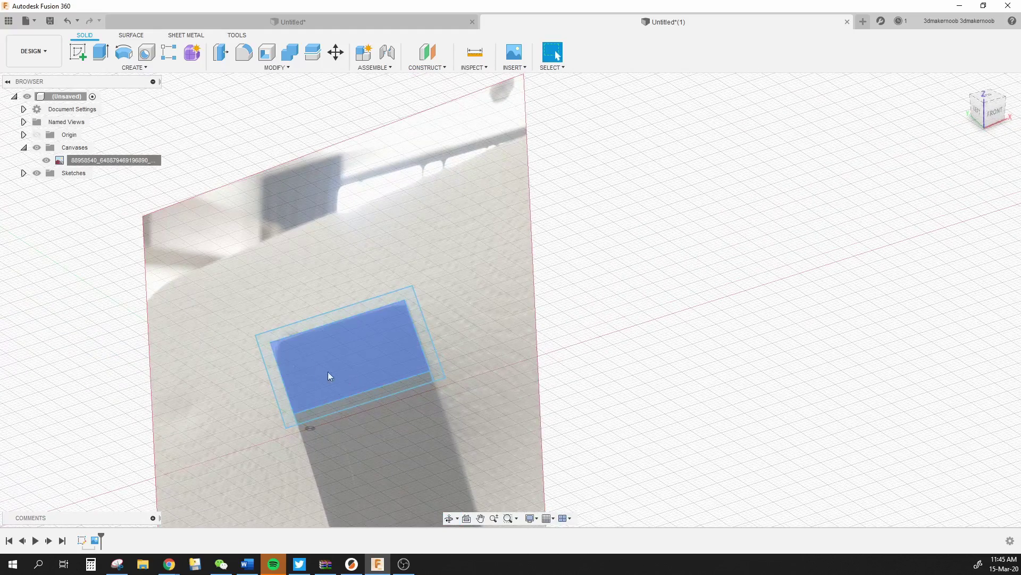
Step: Extrude the frame profile 29.2 mm into an open-ended bracket body
left_click(263, 341)
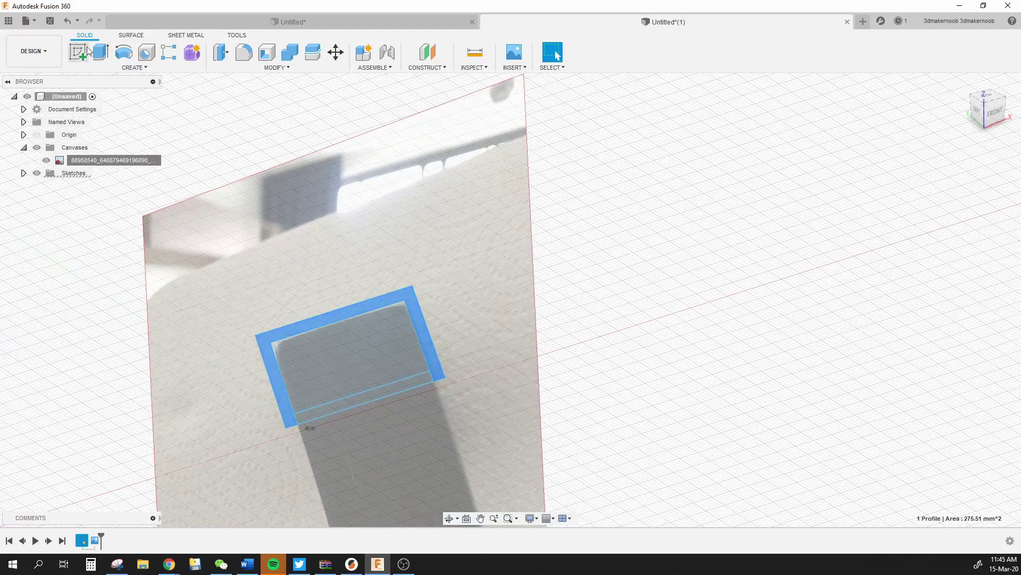
left_click(101, 52)
left_click_drag(347, 318, 290, 281)
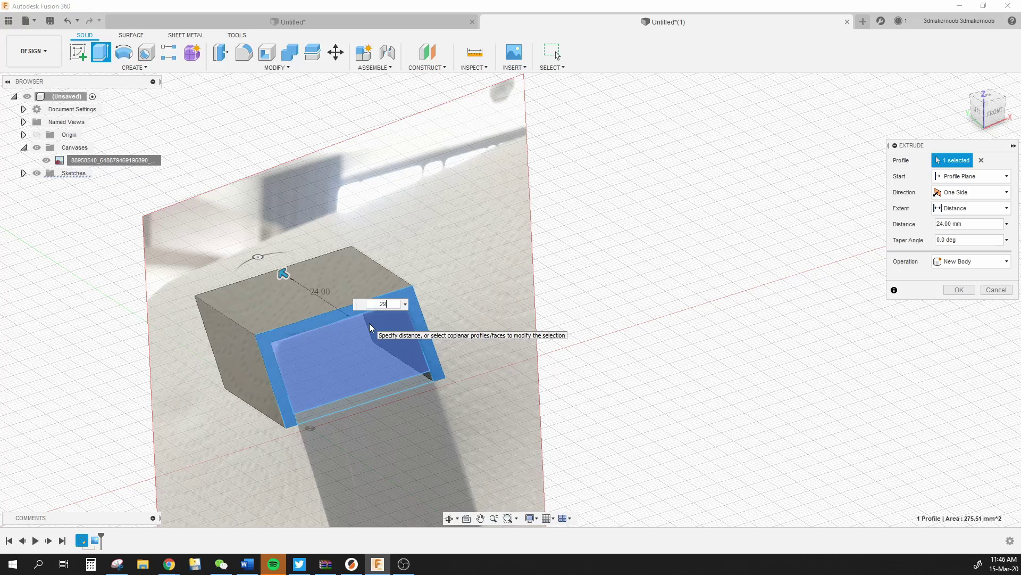
key("BackSpace")
type(".2")
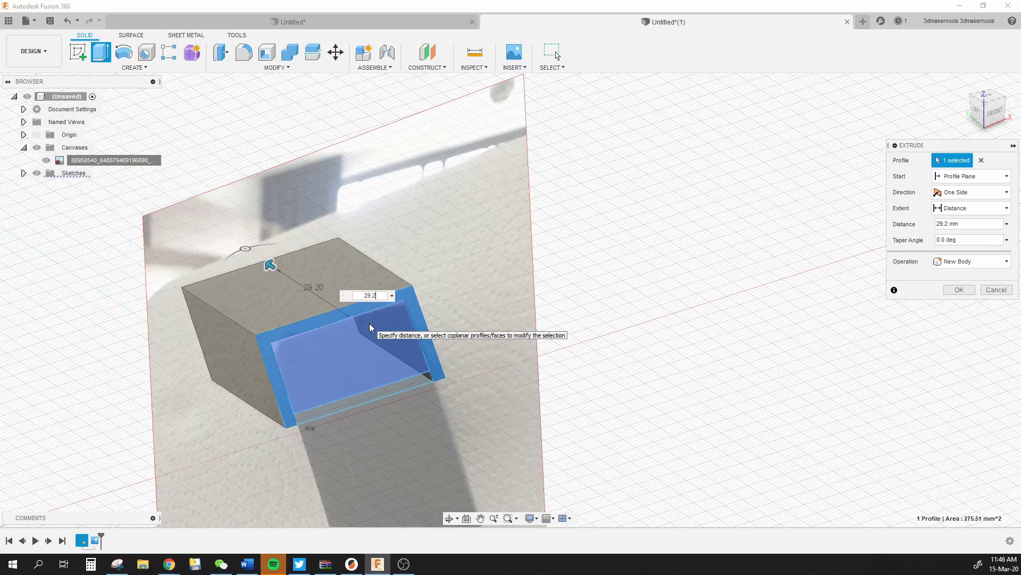
key("Return")
scroll(284, 363, "up", 5)
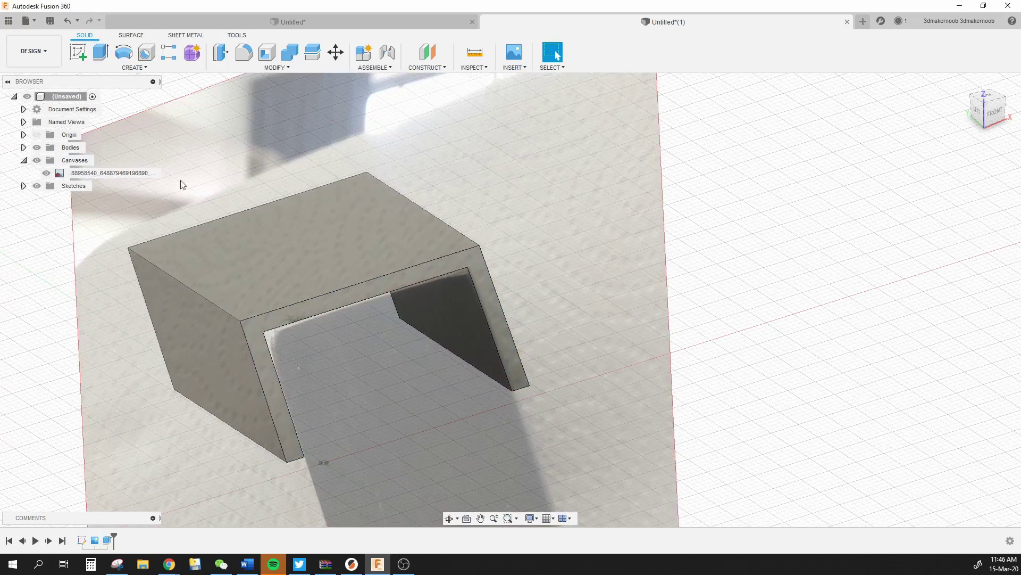
Step: Extrude Sketch1's frame, inner region and bottom strip profiles 3 mm back, joined to the body
left_click(23, 186)
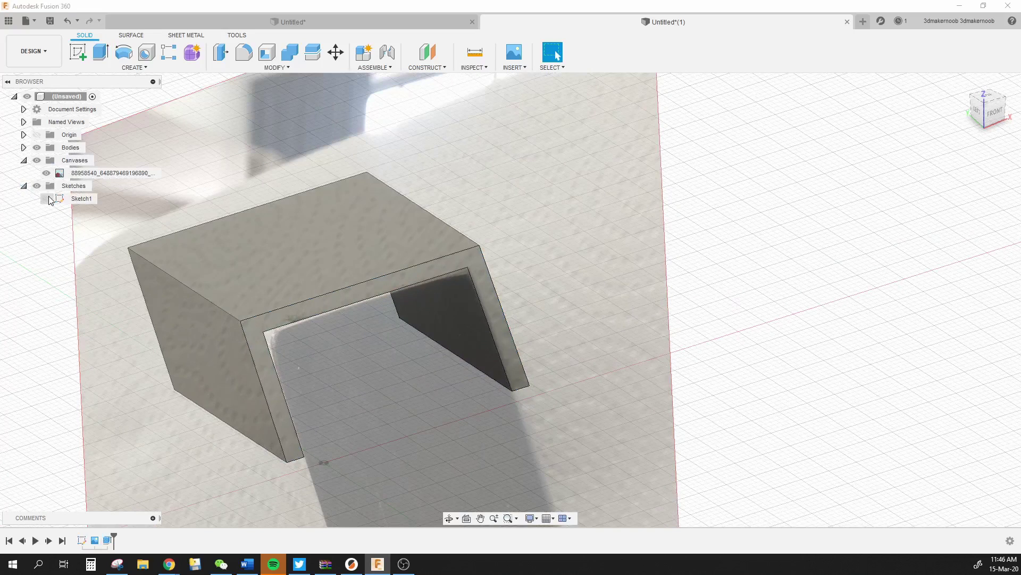
left_click(256, 342)
left_click(320, 373)
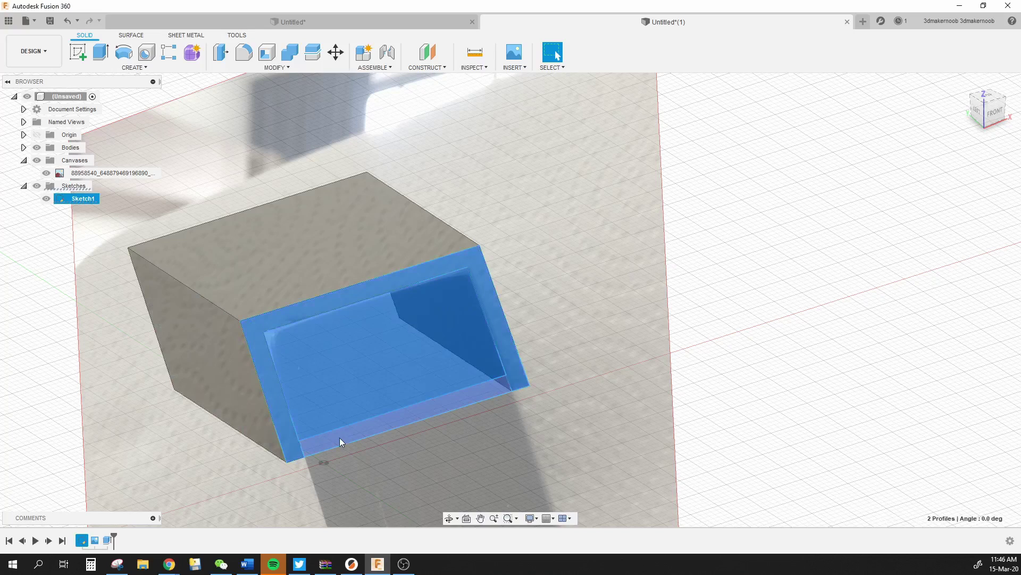
left_click(352, 439)
key("e")
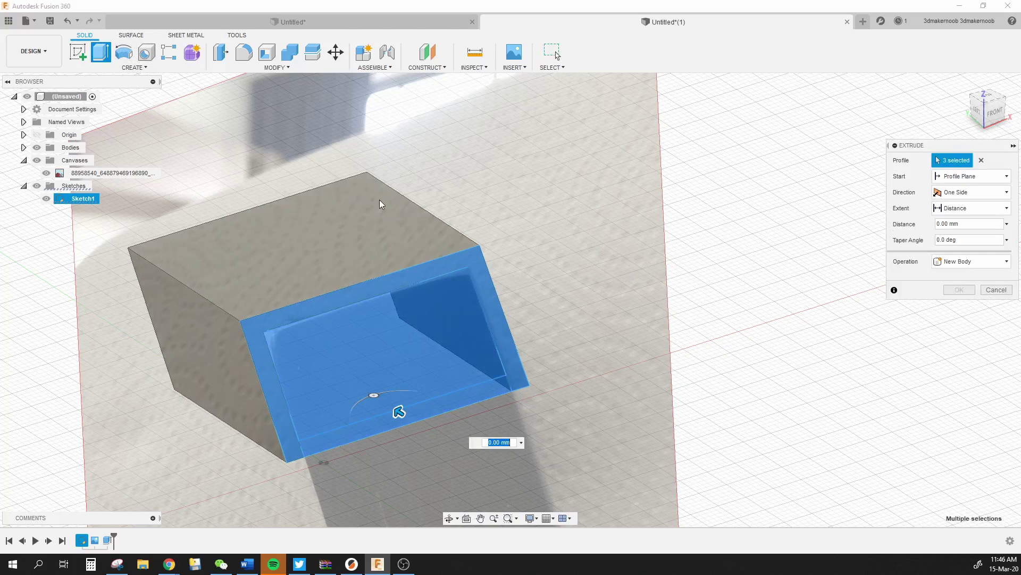
type("-2")
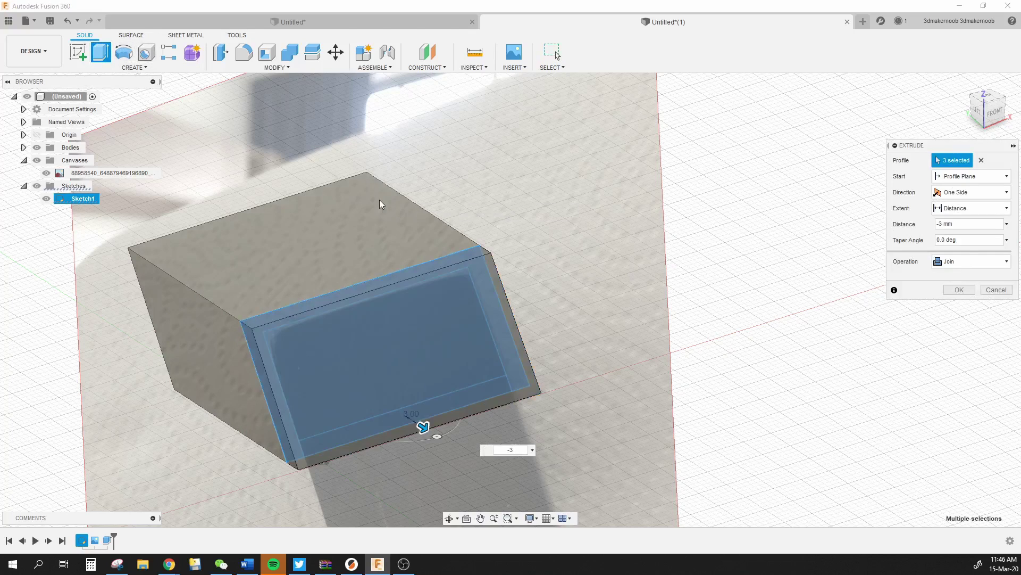
key("Return")
scroll(374, 203, "down", 2)
middle_click_drag(239, 419, 354, 395, "shift")
left_click(77, 52)
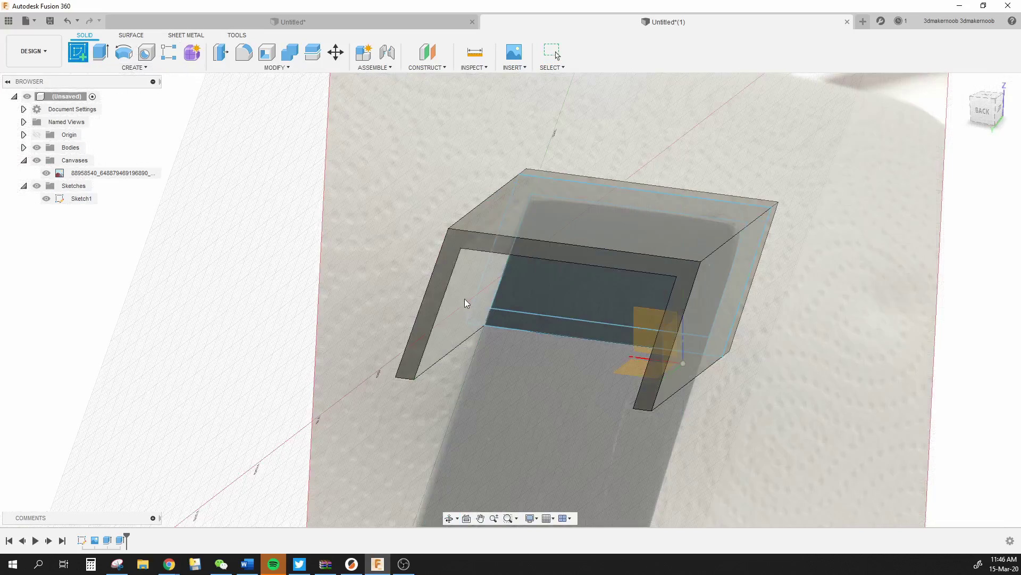
Step: Sketch a line along the bottom edge of the U-shaped front face to close its profile
left_click(435, 292)
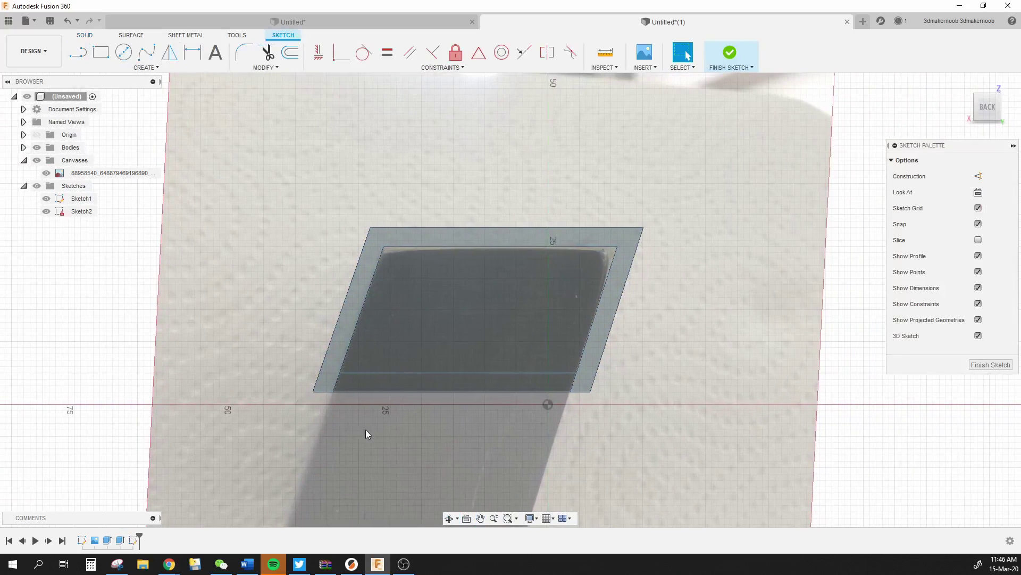
left_click(334, 392)
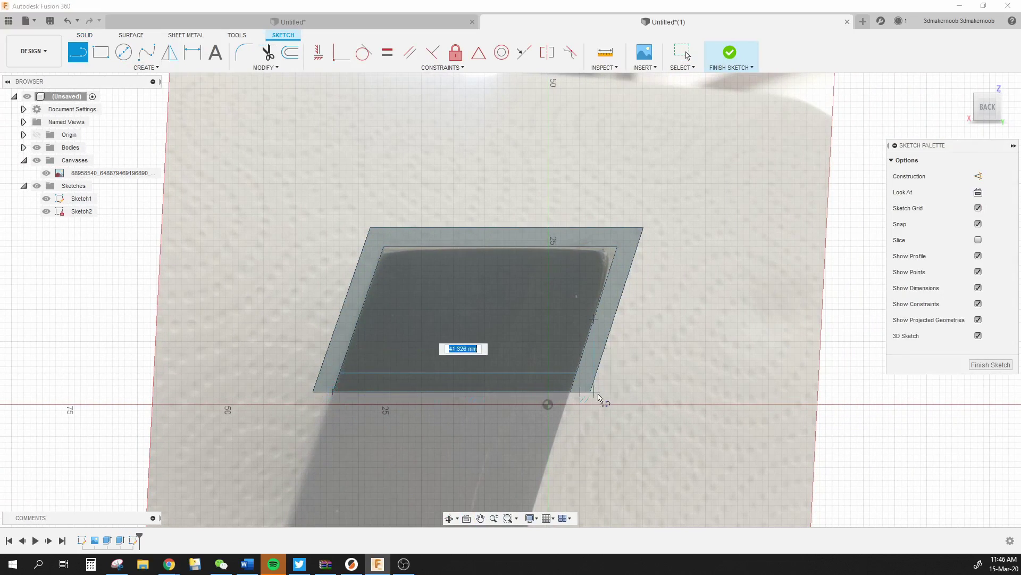
left_click(570, 393)
scroll(600, 399, "down", 3)
left_click(991, 365)
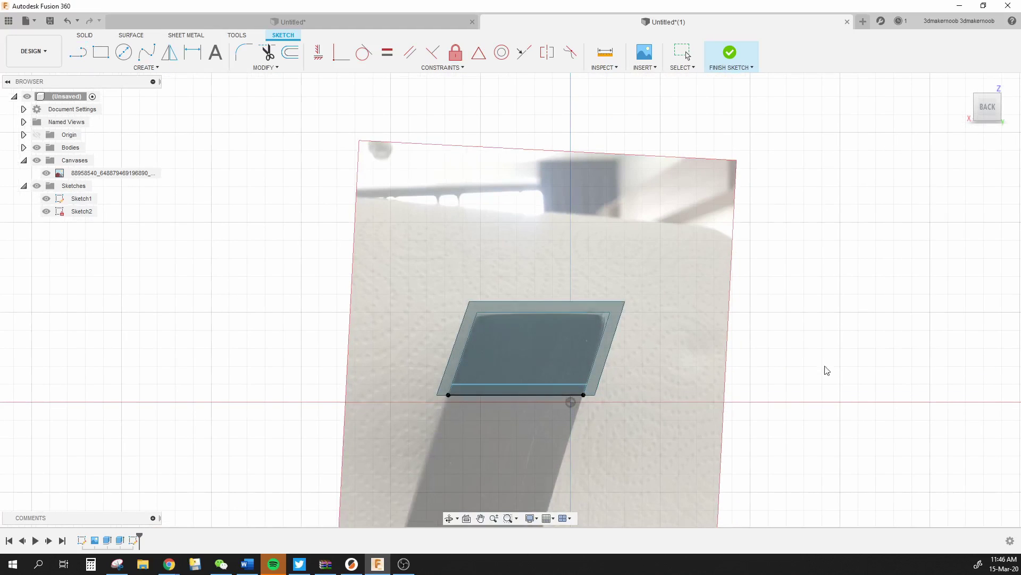
Step: Extrude the bottom and outer frame profiles, then hide the reference photo canvas
left_click(474, 315)
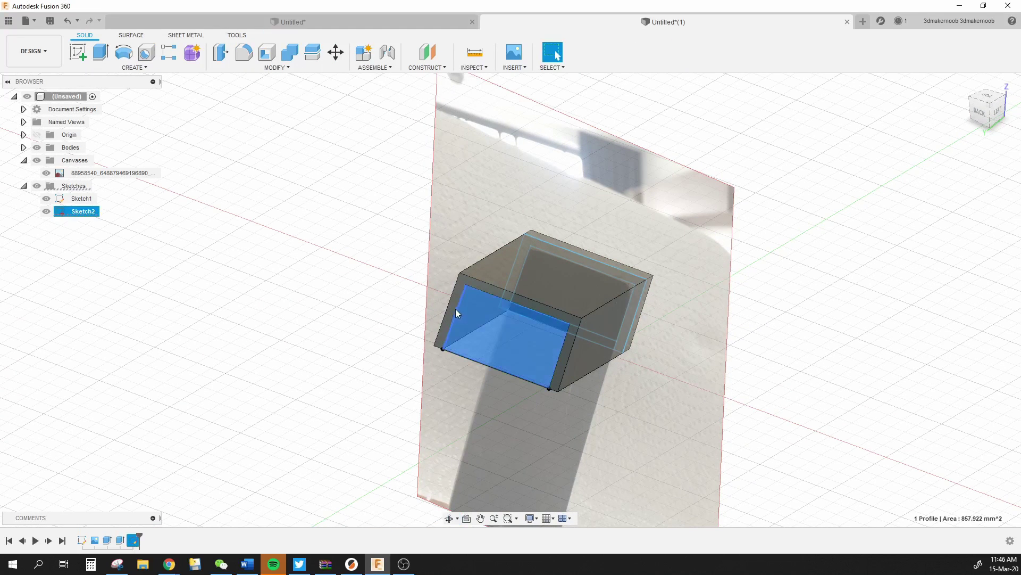
left_click(453, 307, "shift")
left_click(100, 53)
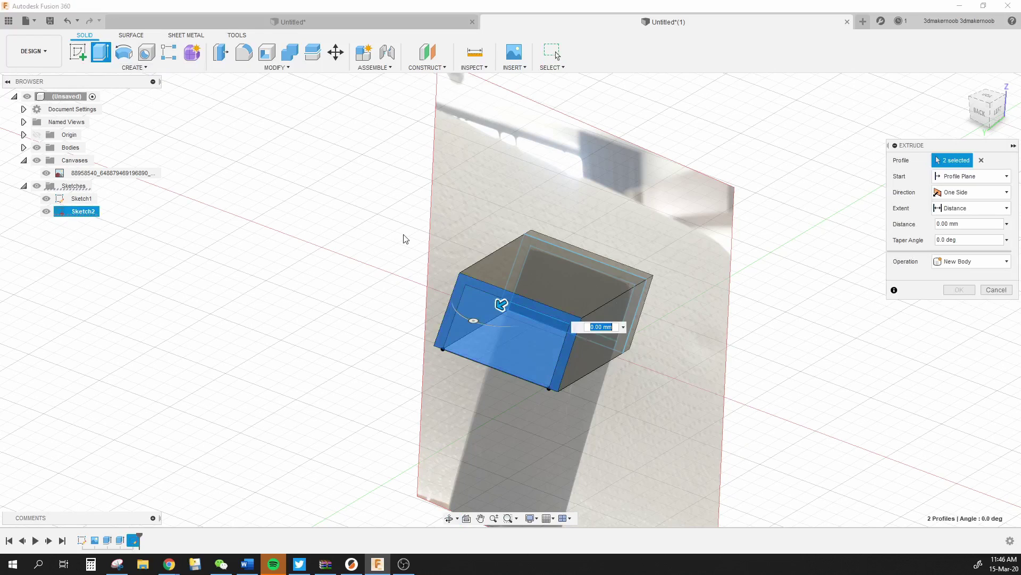
type("1")
key("Return")
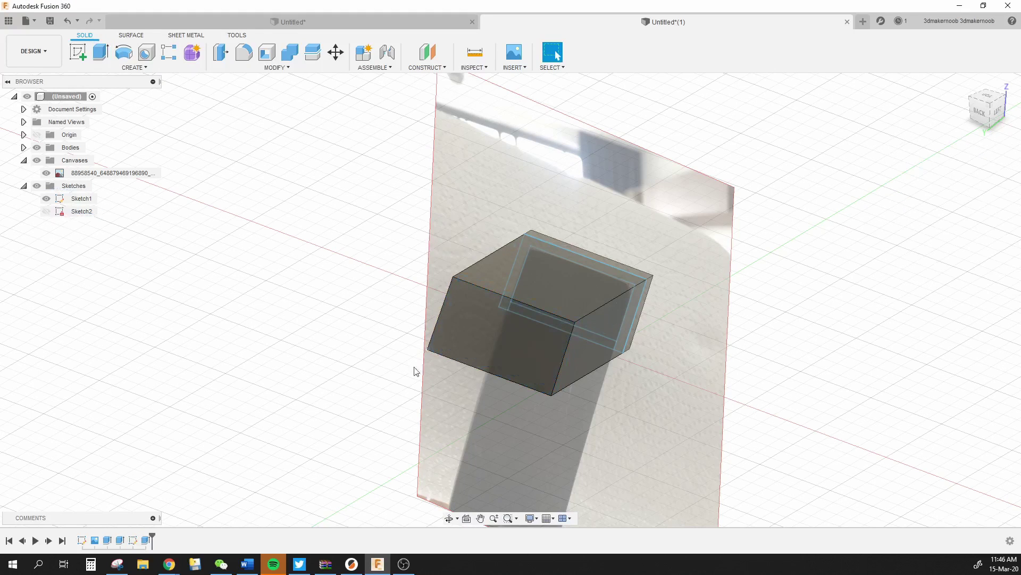
middle_click_drag(335, 420, 358, 399, "shift")
left_click(36, 161)
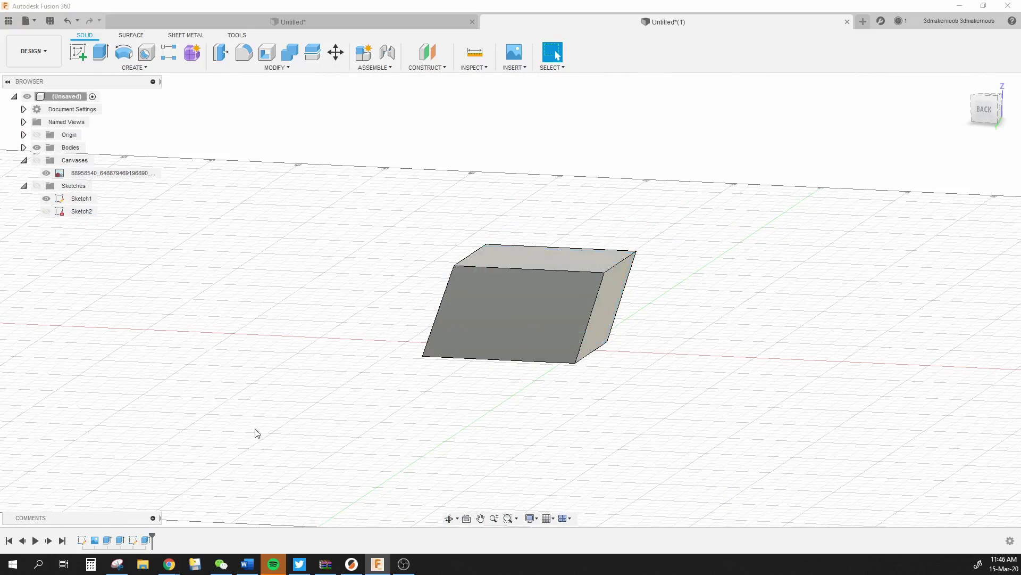
middle_click_drag(257, 433, 310, 291, "shift")
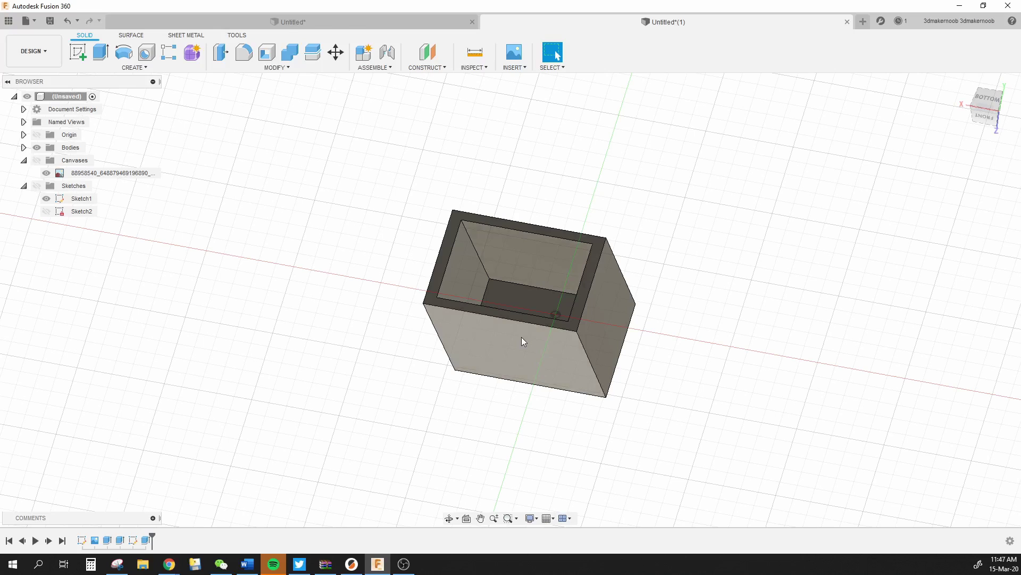
Step: Open a blank design, face the FRONT view, and start a sketch on the XZ plane
left_click(863, 21)
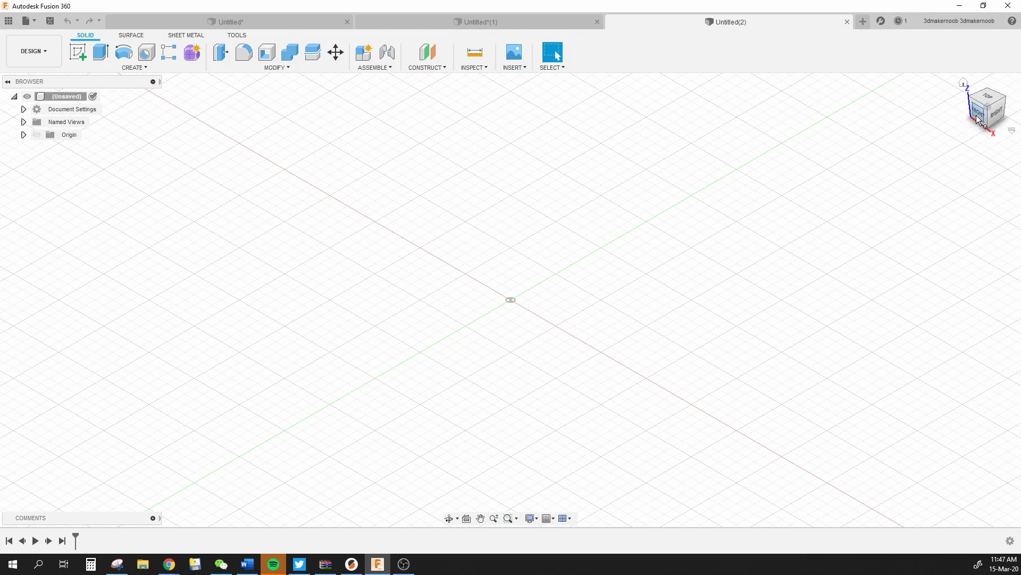
left_click(987, 107)
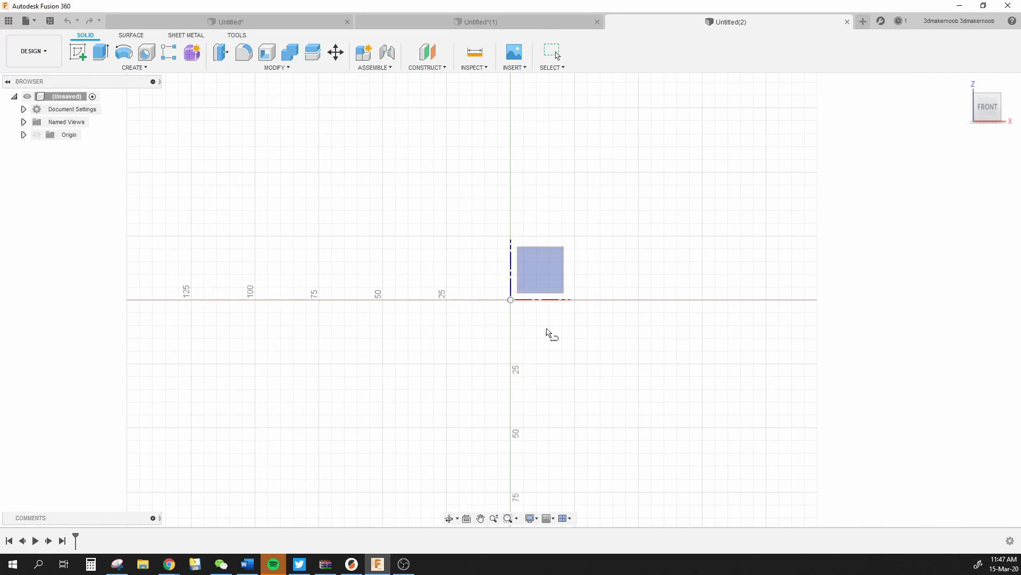
left_click(530, 269)
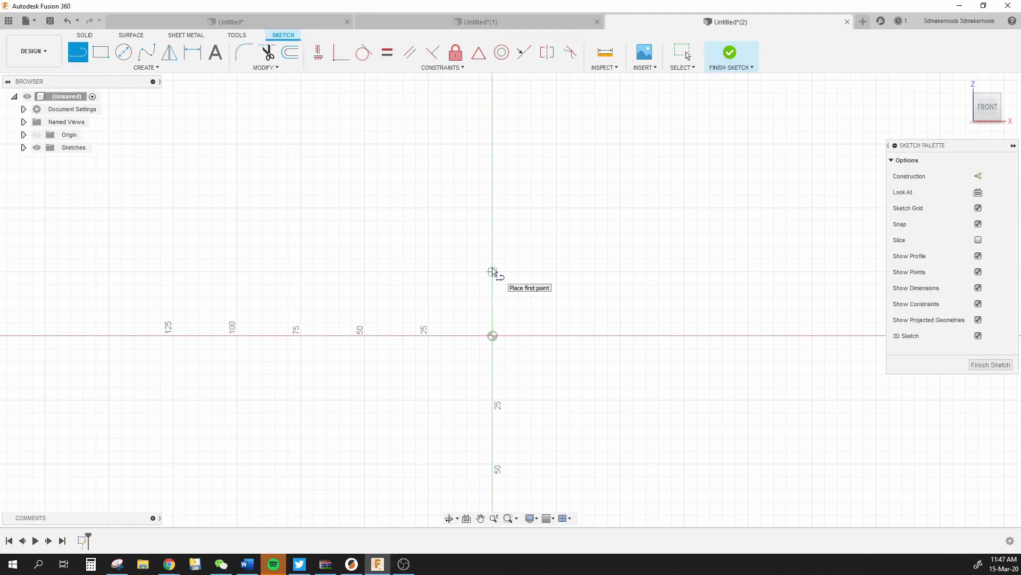
Step: Draw a closed triangle from the apex with a sloping edge and a 50 mm base
left_click(492, 271)
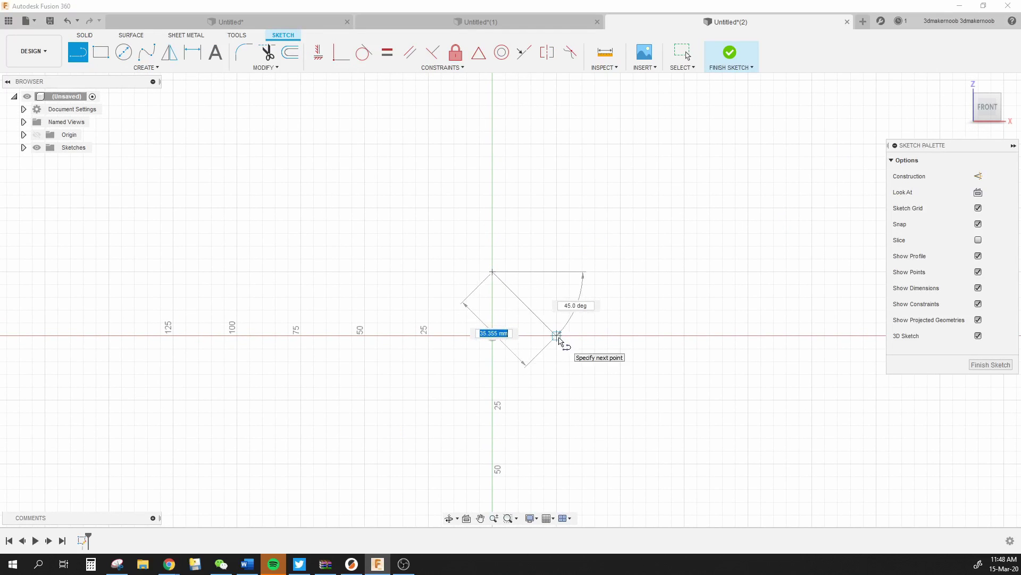
left_click(557, 335)
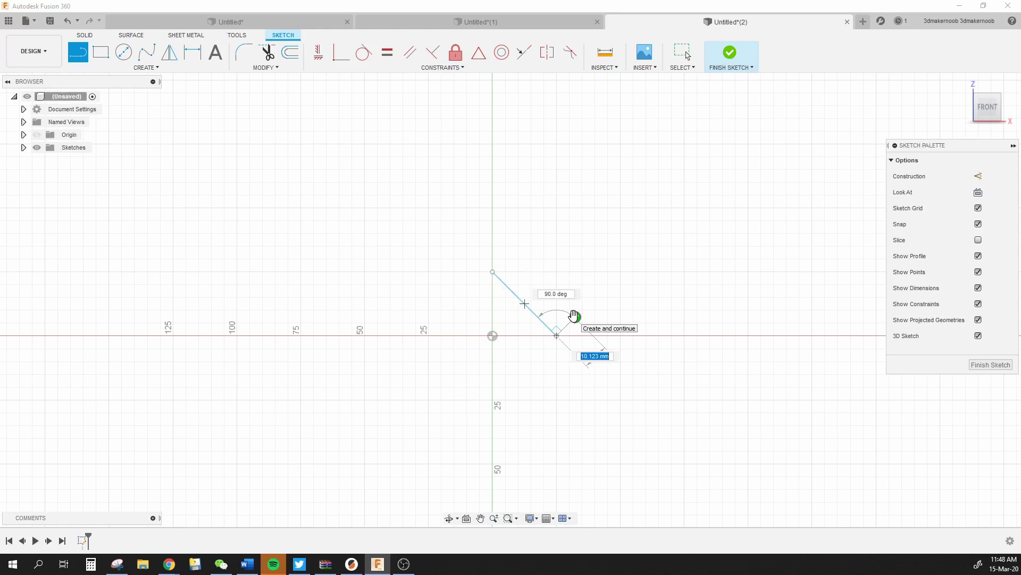
left_click(431, 336)
left_click(491, 272)
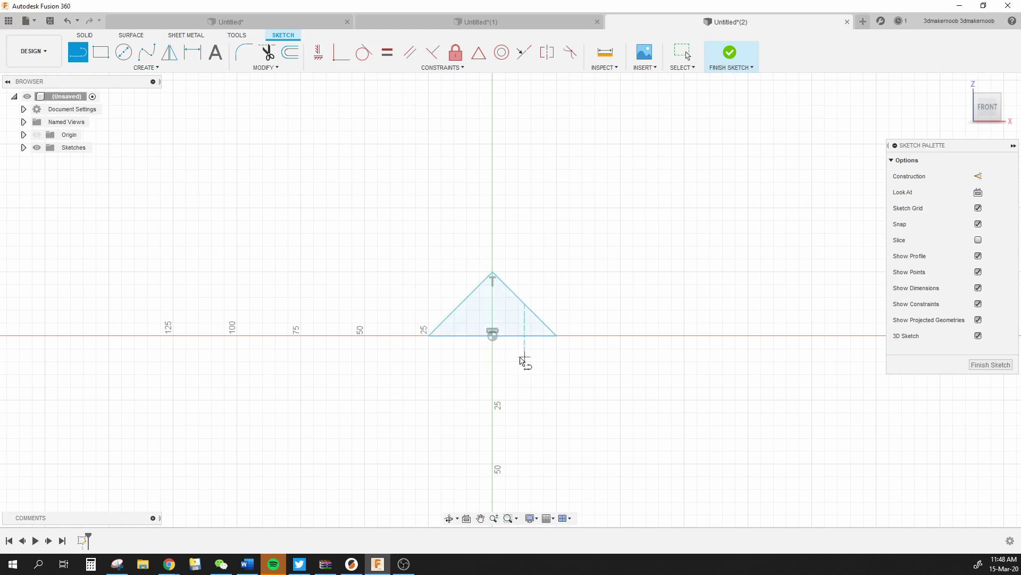
scroll(477, 307, "up", 2)
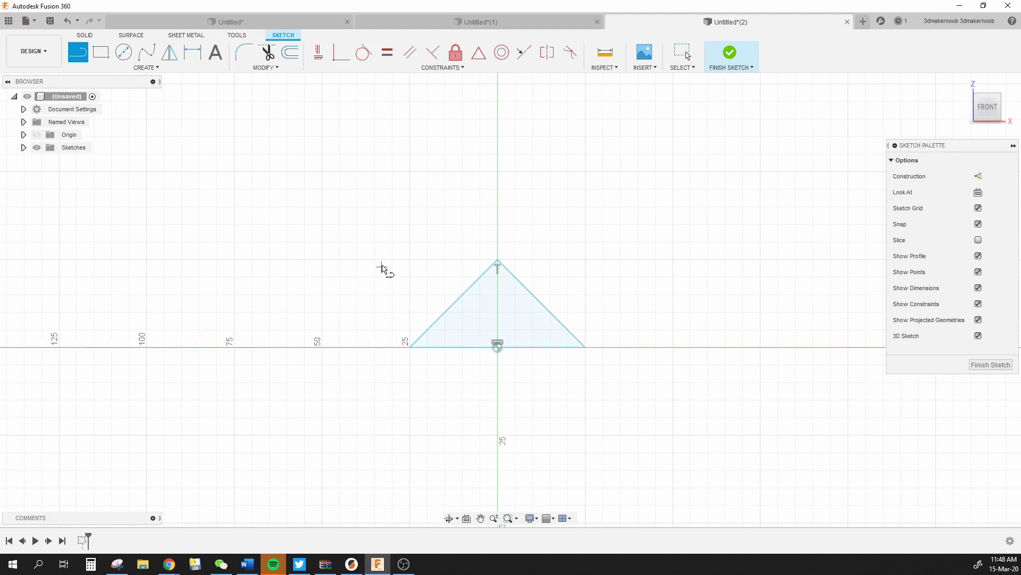
Step: Offset the triangle 10 mm outward to form the triangular frame band
key("o")
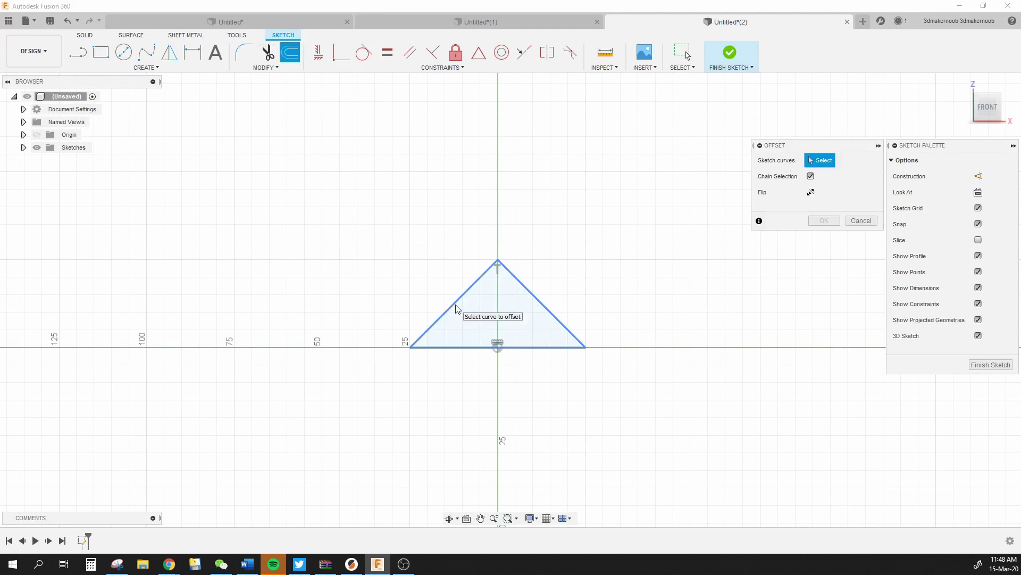
left_click(455, 301)
left_click_drag(453, 301, 431, 284)
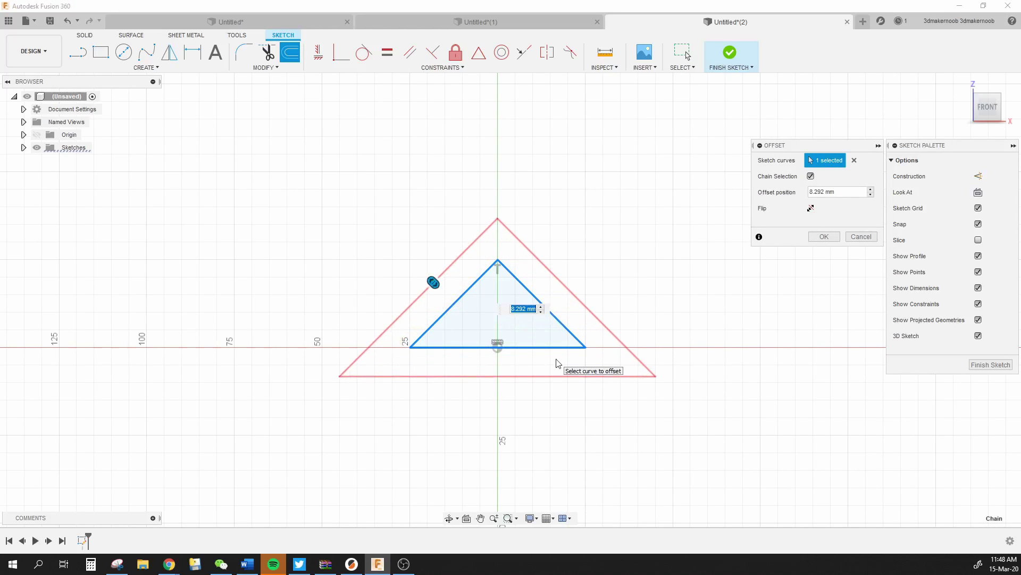
type("10")
key("Return")
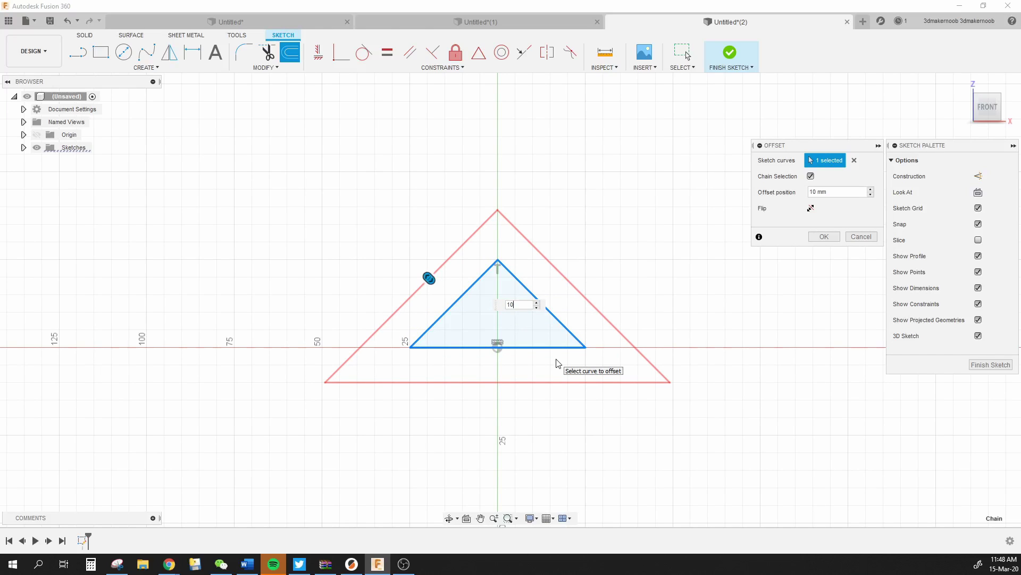
key("Return")
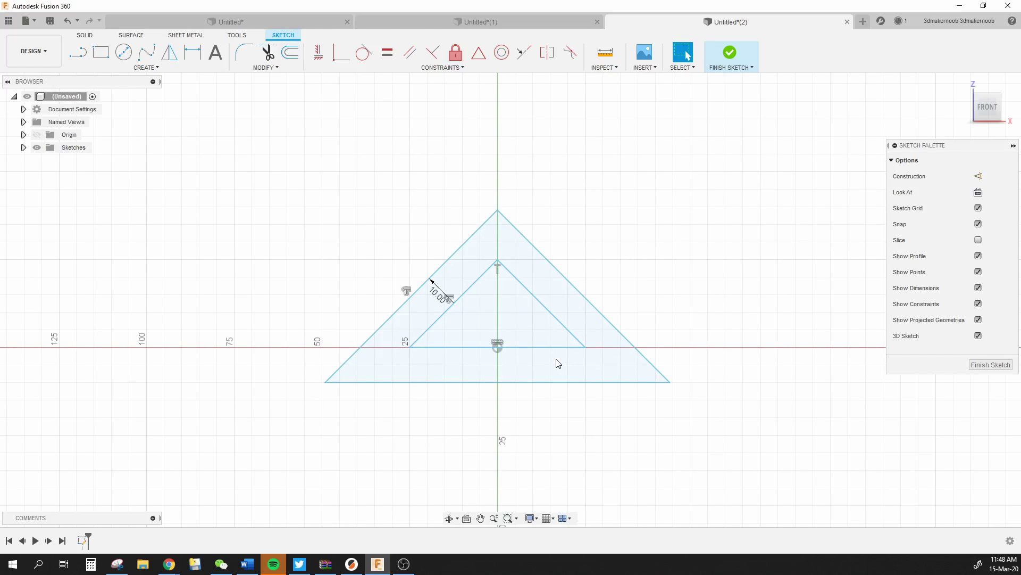
left_click(549, 360)
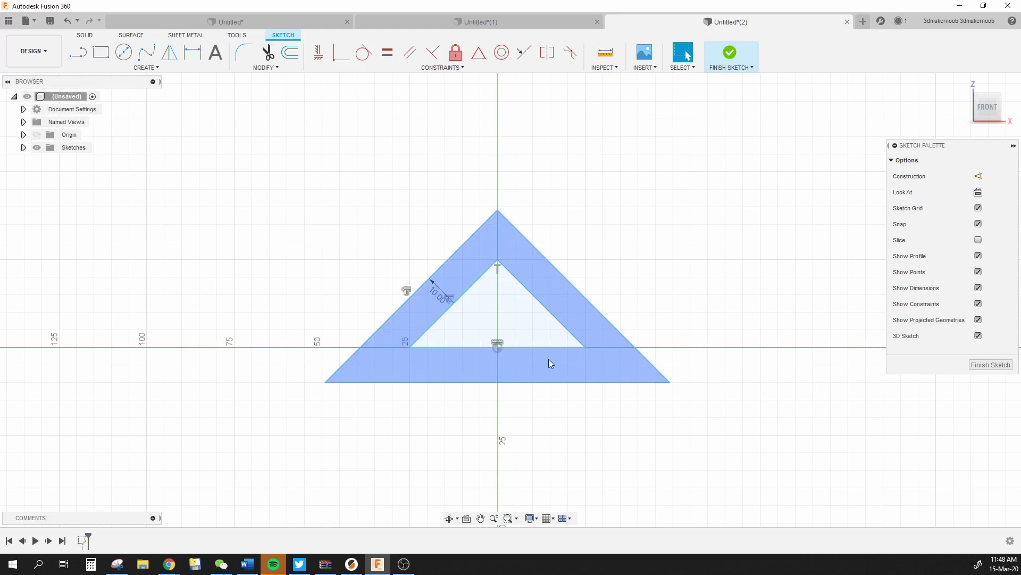
Step: Draw a horizontal line across the frame at the inner triangle's base
left_click(584, 263)
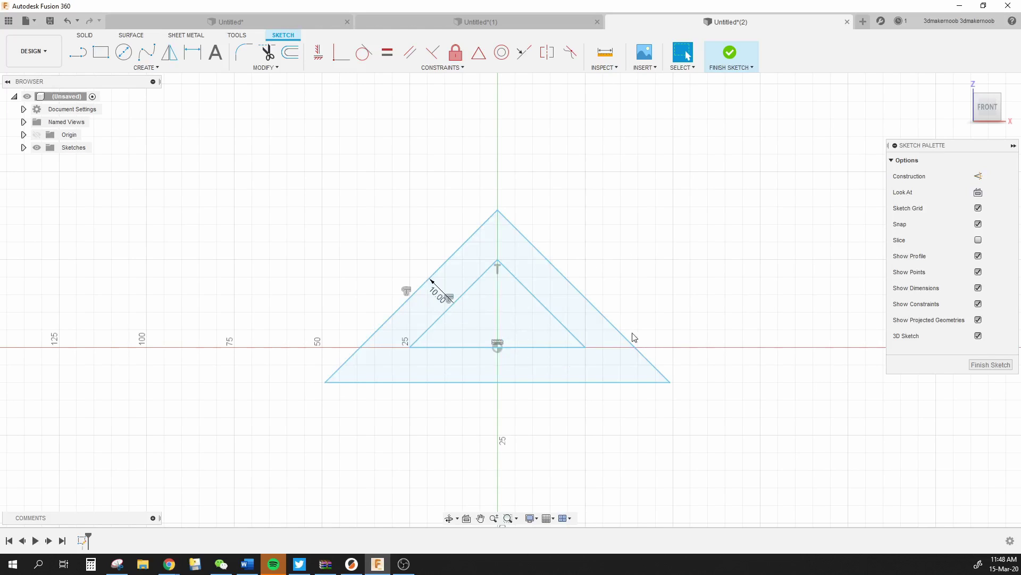
key("l")
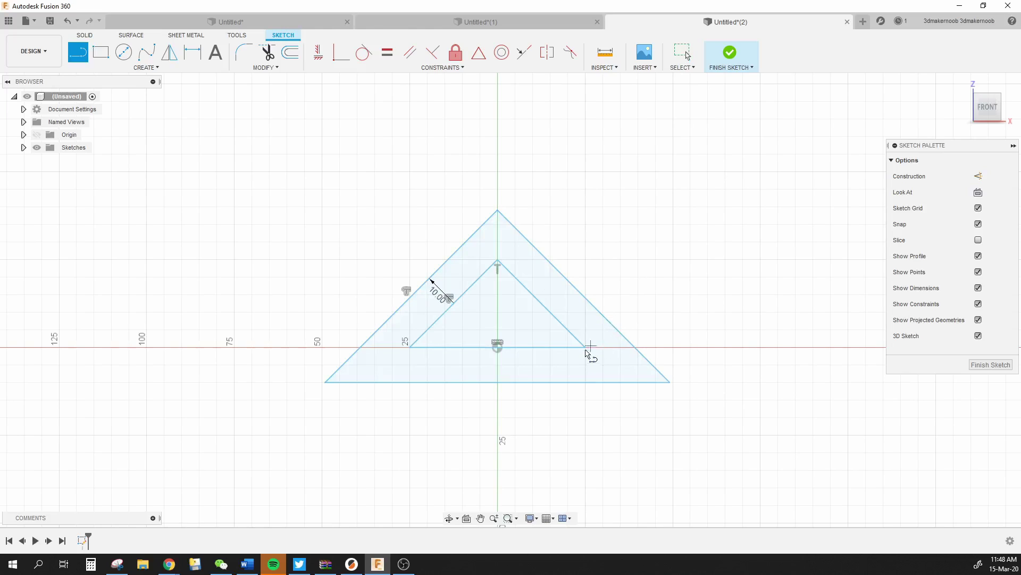
left_click(635, 347)
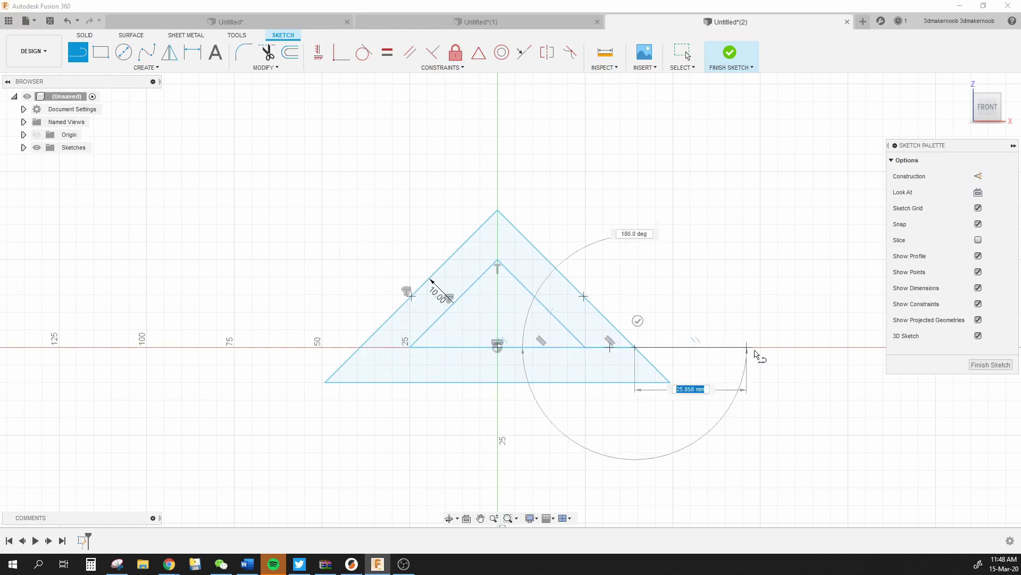
left_click(413, 343)
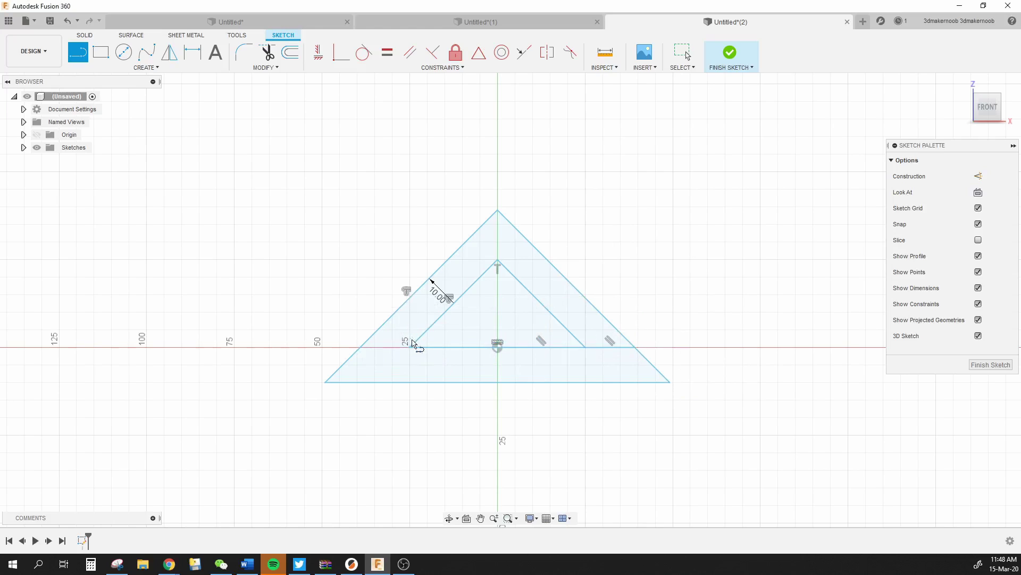
left_click(360, 347)
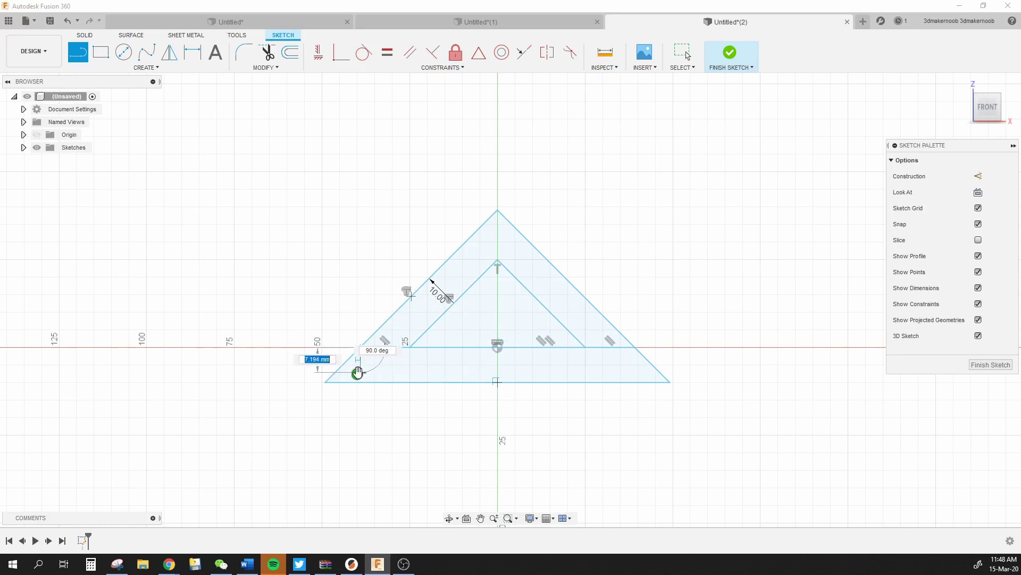
key("Escape")
scroll(486, 225, "up", 2)
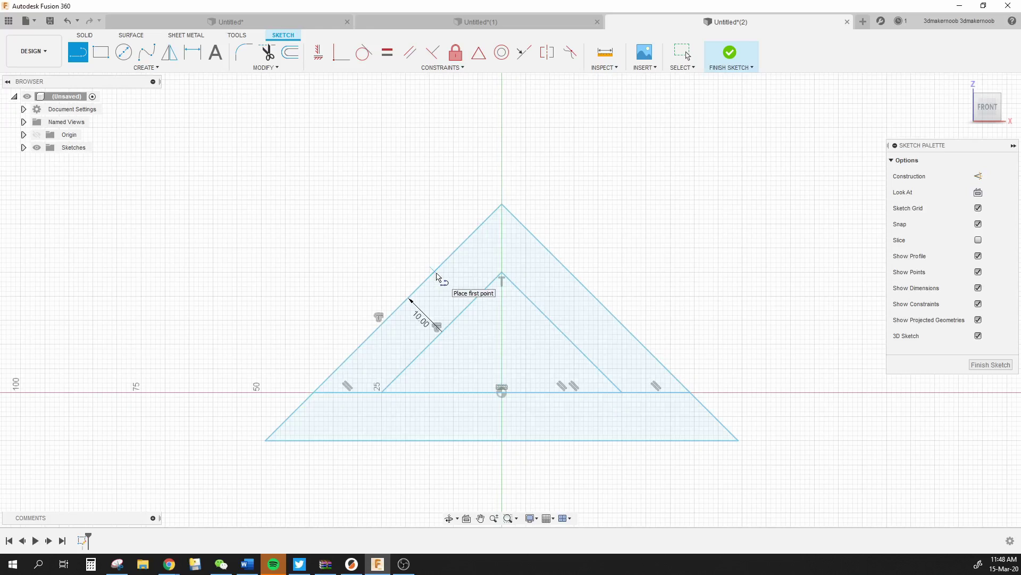
Step: Draw horizontal lines from the inner apex out to both outer edges
left_click(502, 272)
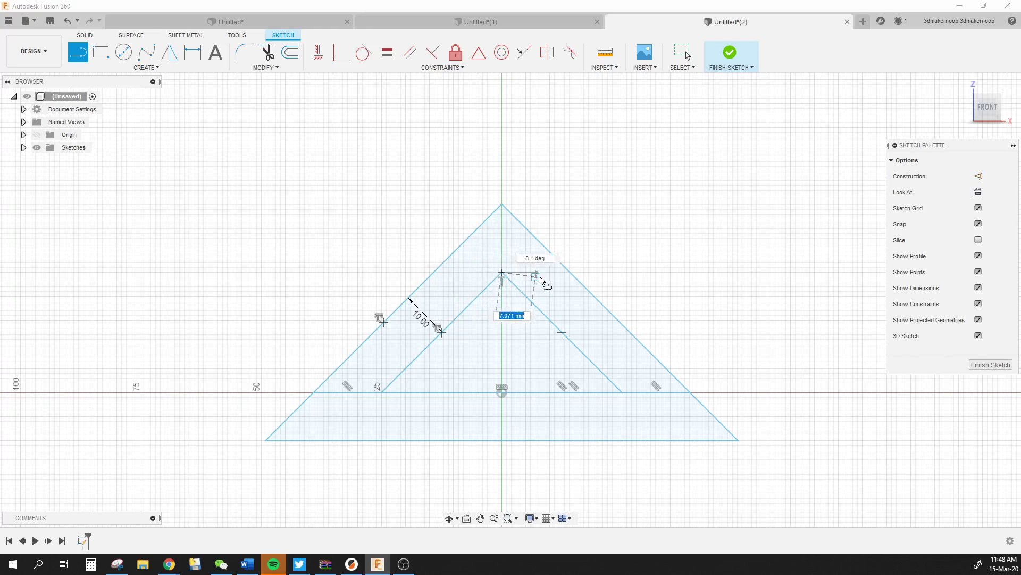
left_click(569, 272)
left_click(502, 273)
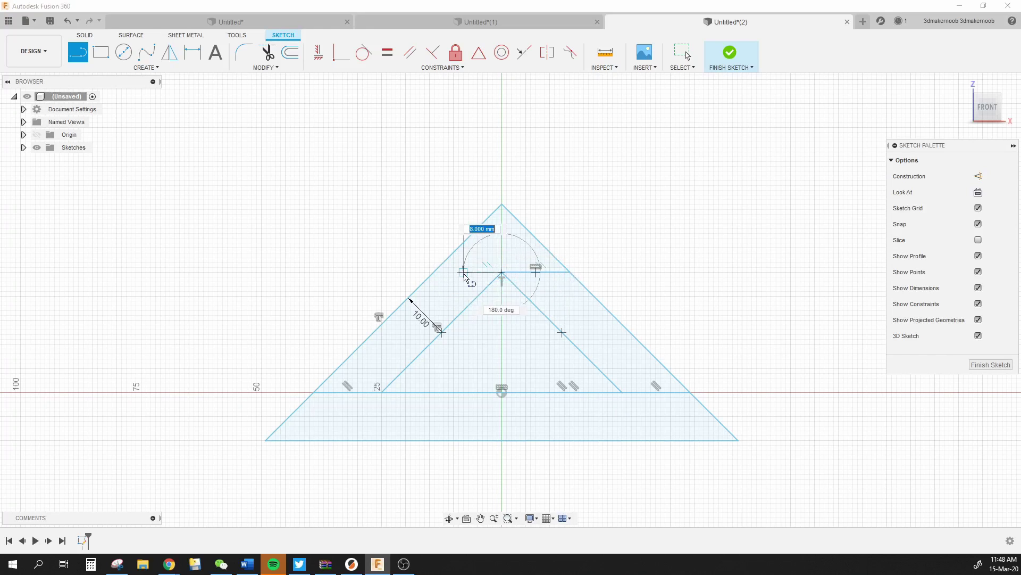
left_click(434, 272)
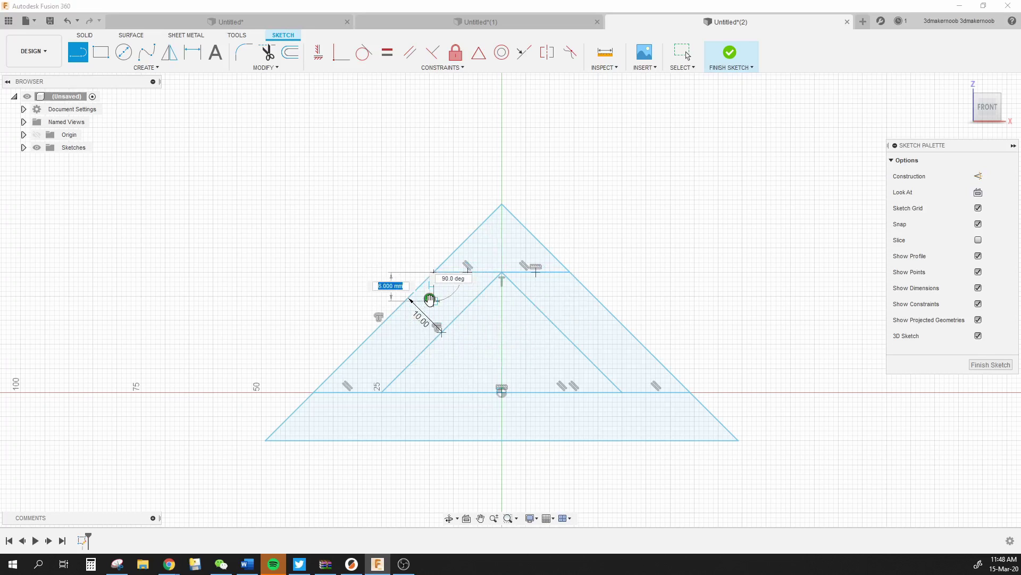
key("Escape")
Step: Add a 2-point circle spanning the top corner between the outer edges and finish the sketch
left_click(140, 68)
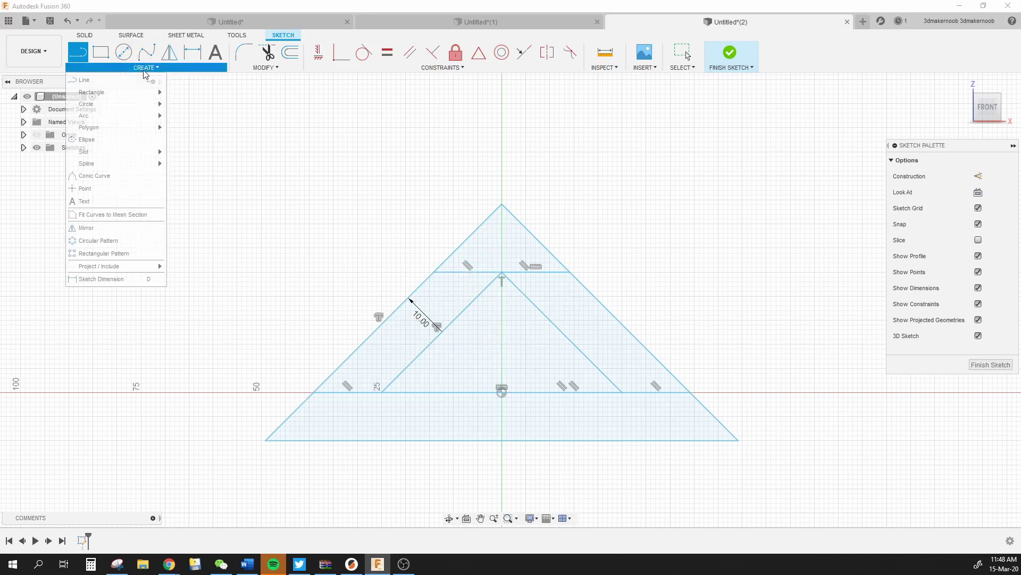
mouse_move(117, 103)
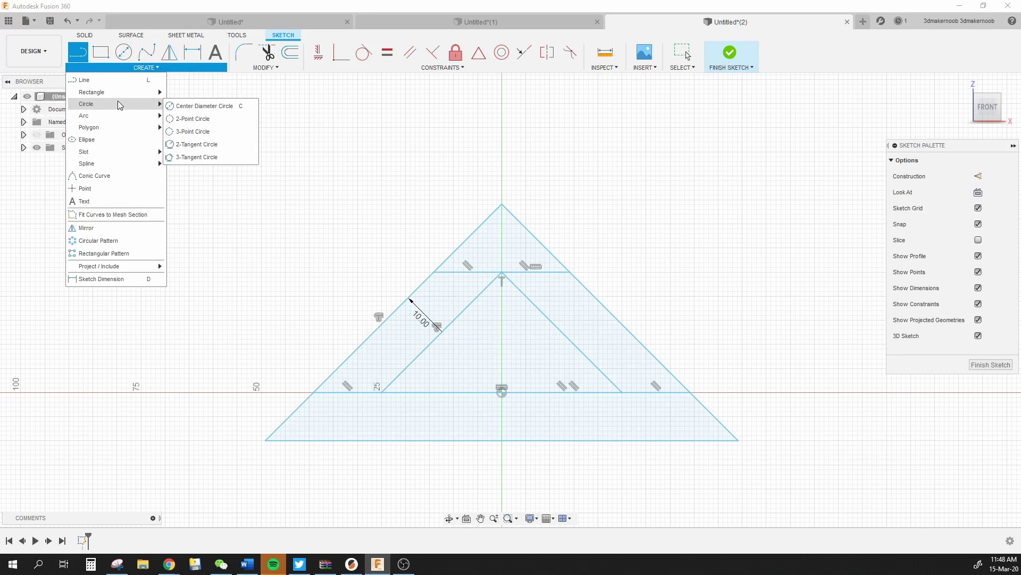
left_click(222, 123)
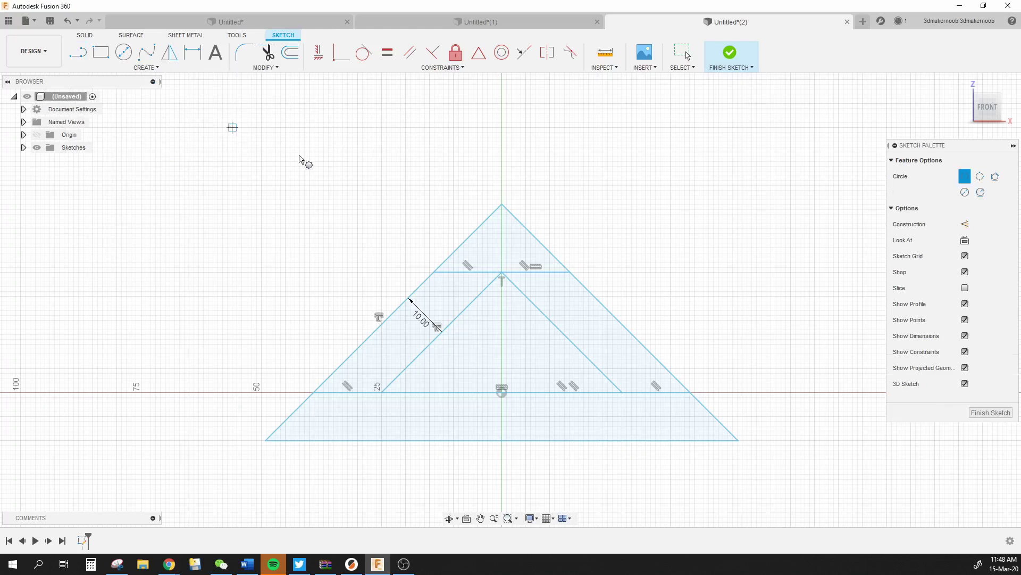
left_click(433, 271)
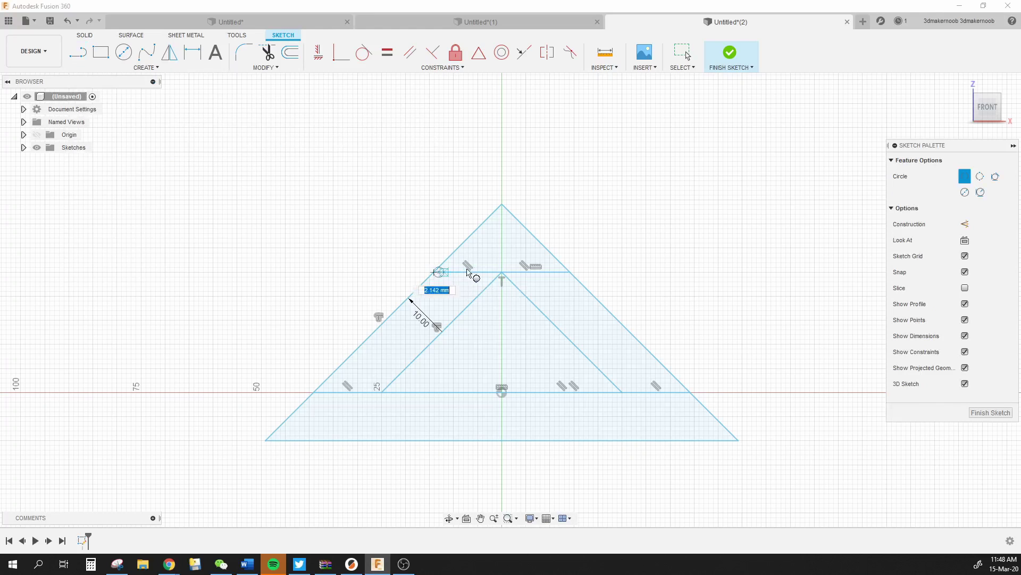
left_click(570, 272)
scroll(747, 341, "down", 5)
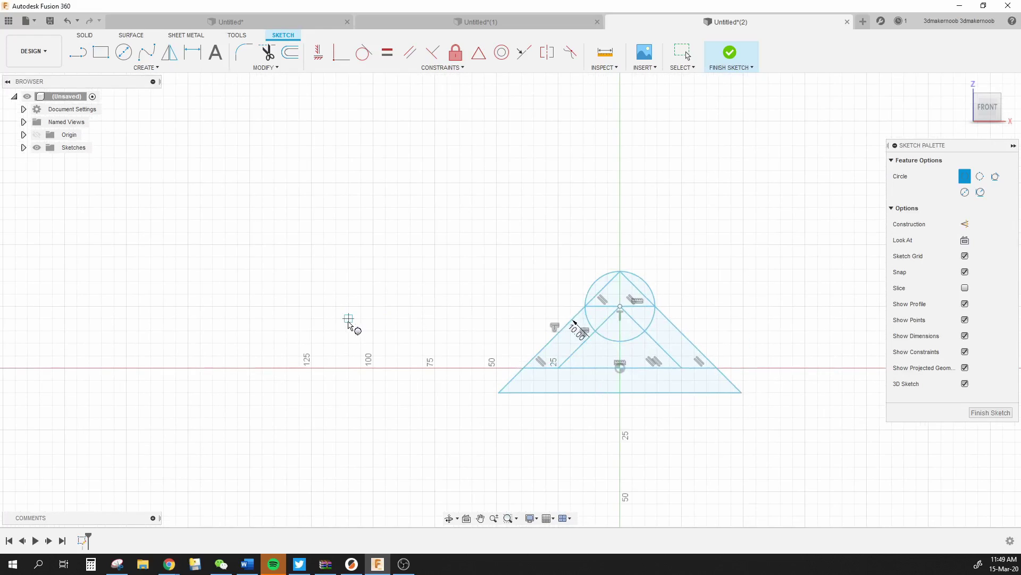
middle_click_drag(363, 324, 391, 340, "shift")
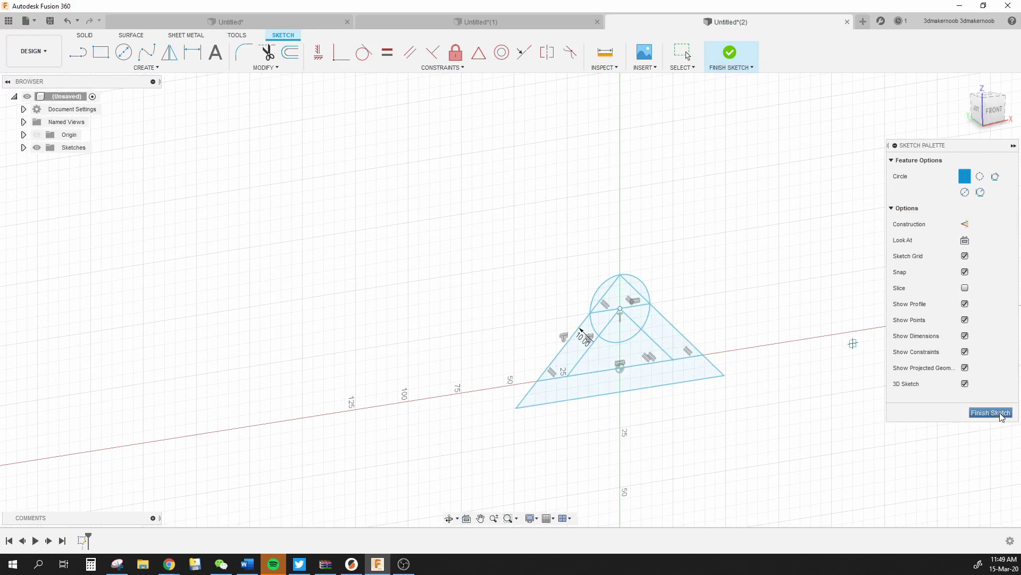
left_click(996, 414)
Step: Select the seven circle, cap and side-strip profiles for extrusion
left_click(101, 51)
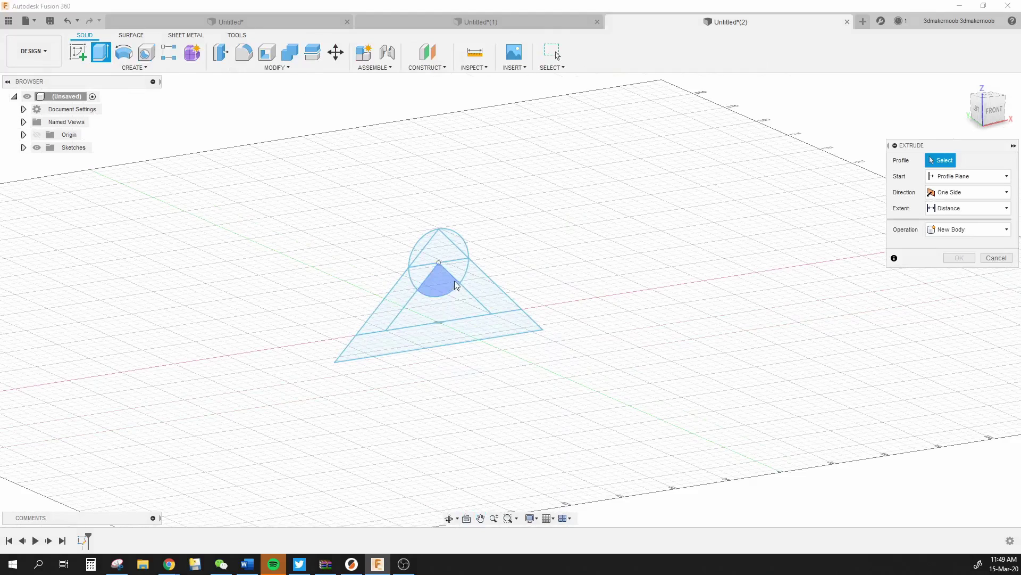
scroll(455, 279, "up", 3)
left_click(396, 226)
left_click(421, 222)
left_click(449, 203)
left_click(400, 269)
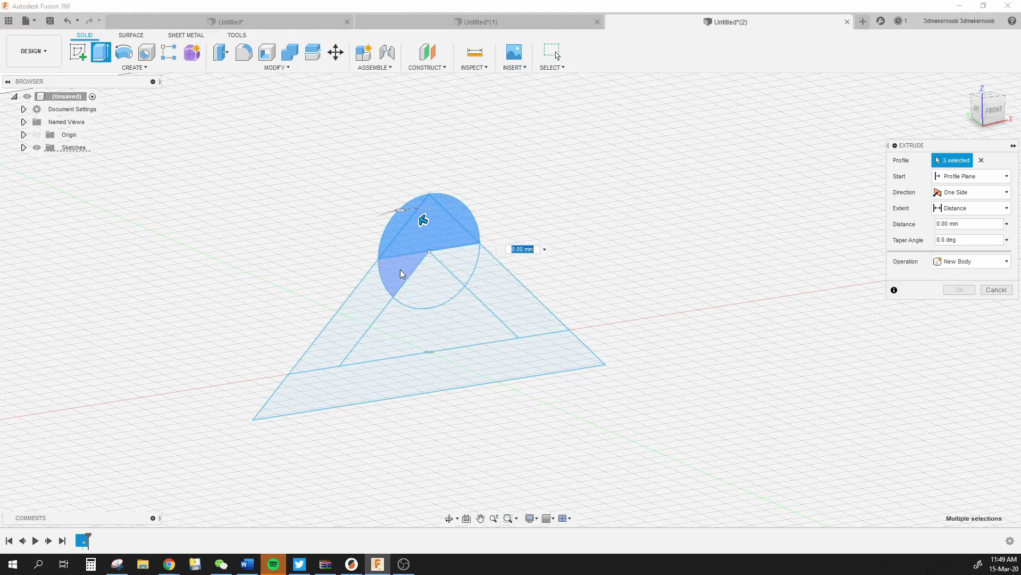
left_click(373, 295)
left_click(465, 277)
left_click(494, 298)
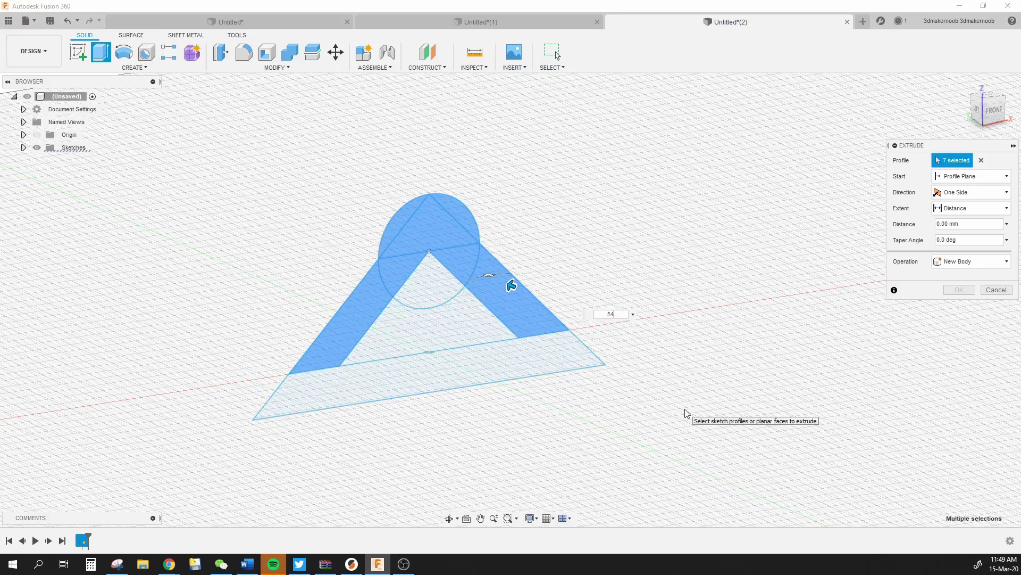
Step: Extrude the selected profiles 54 mm into a new solid body
type("54")
key("Return")
middle_click_drag(645, 413, 255, 335, "shift")
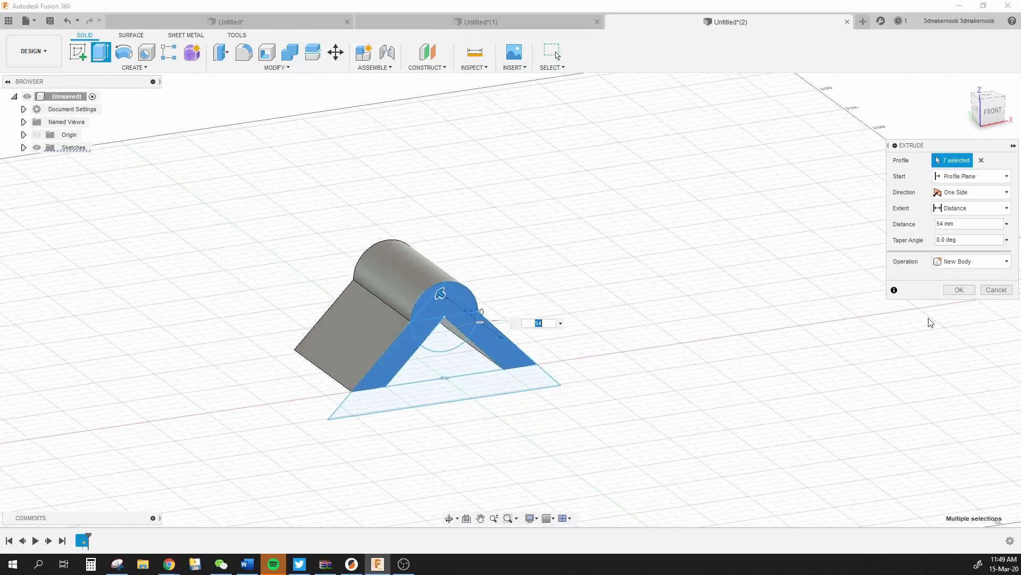
left_click(959, 289)
scroll(471, 341, "up", 3)
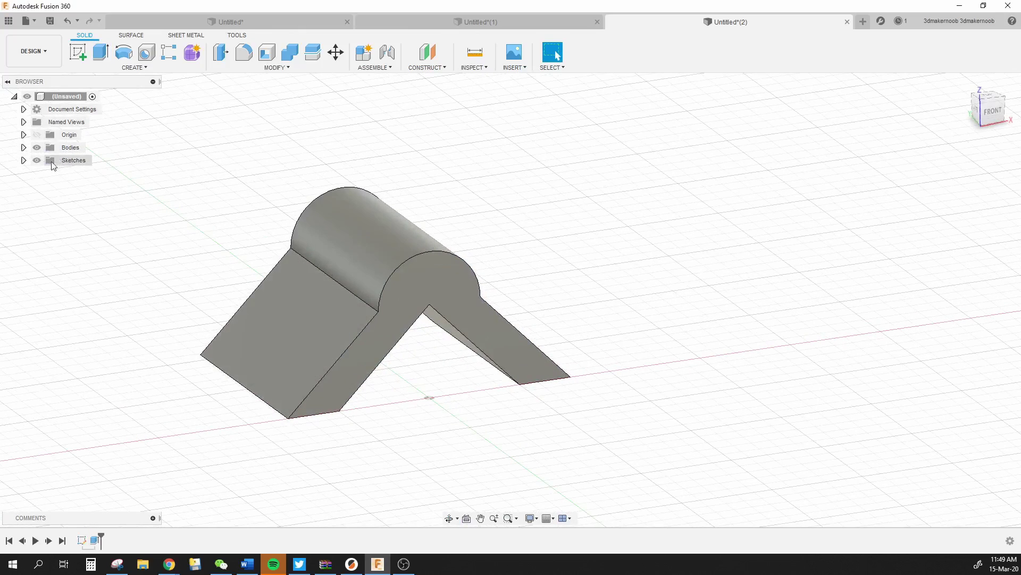
Step: Show Sketch1 again and select the circle, side-strip, frame and inner triangle profiles
left_click(24, 160)
left_click(47, 173)
scroll(430, 268, "up", 2)
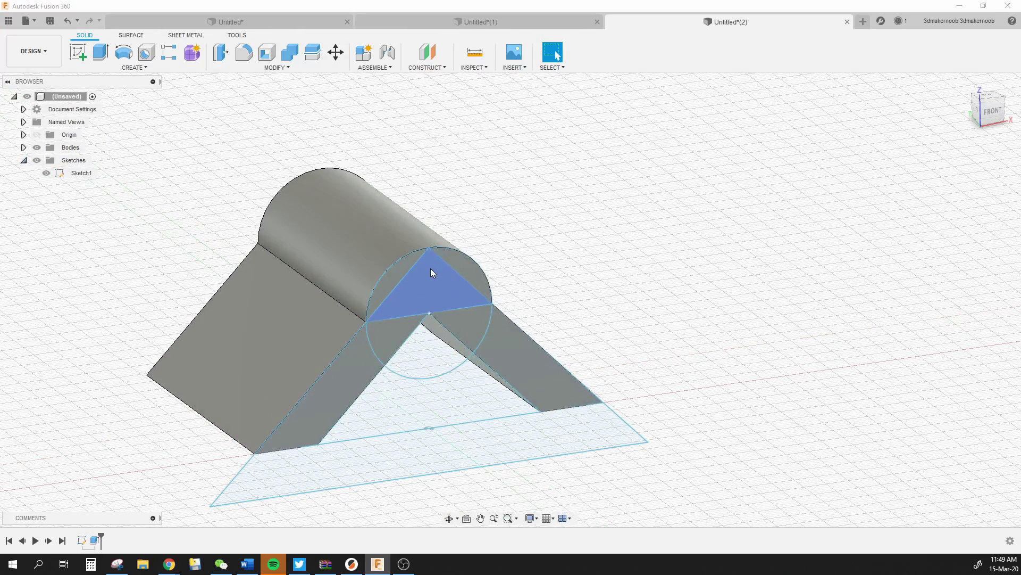
left_click(384, 282)
left_click(417, 283, "shift")
left_click(460, 255, "shift")
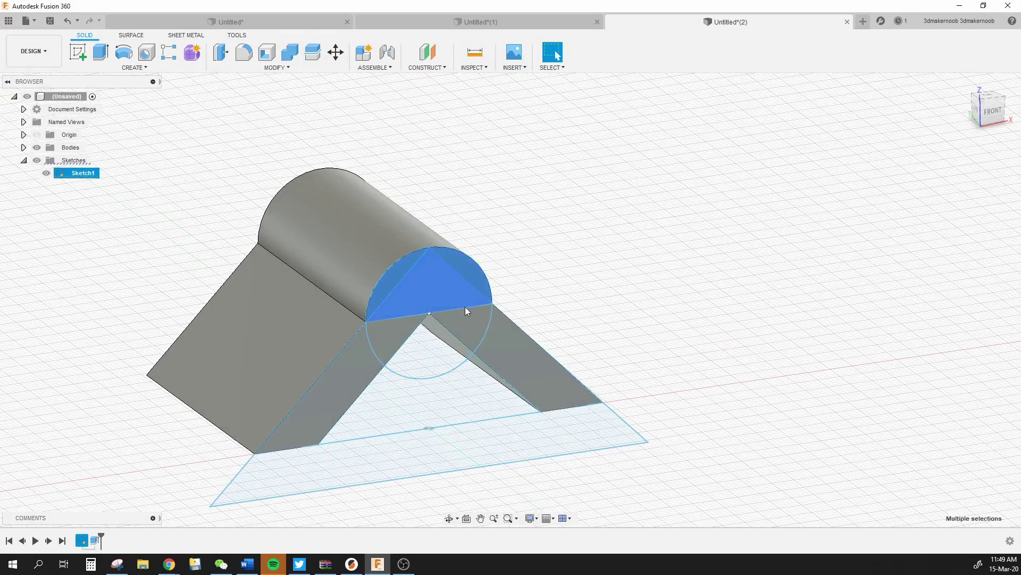
left_click(401, 326, "shift")
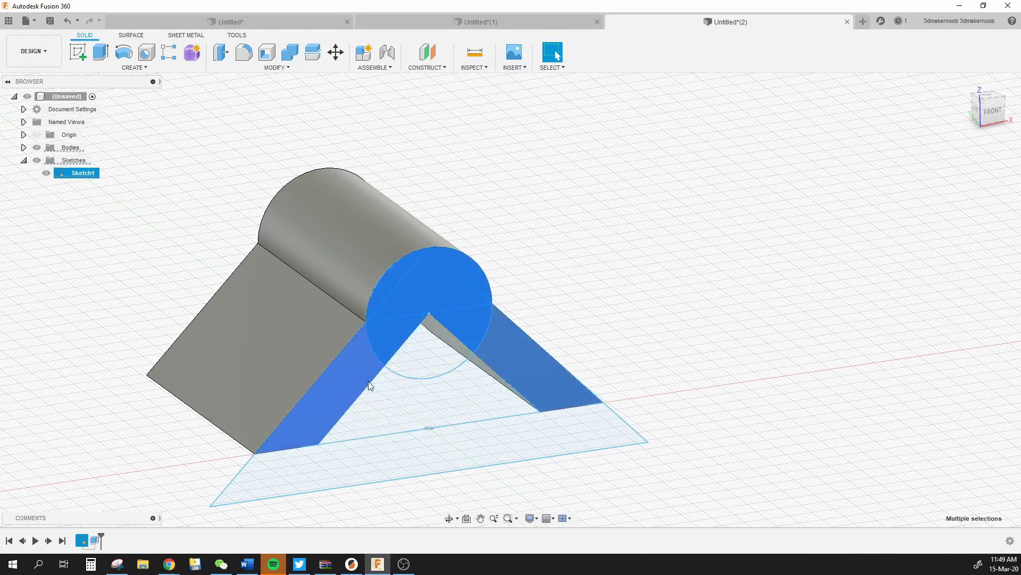
left_click(387, 369, "shift")
left_click(450, 367, "shift")
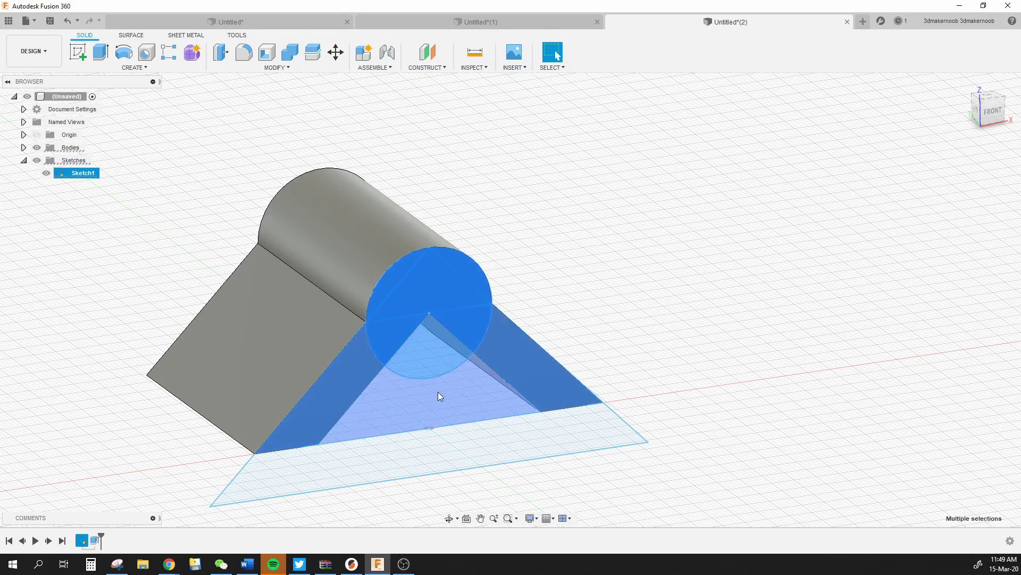
scroll(538, 314, "down", 3)
Step: Extrude the selection 10 mm the opposite way, joined to the body
left_click(98, 53)
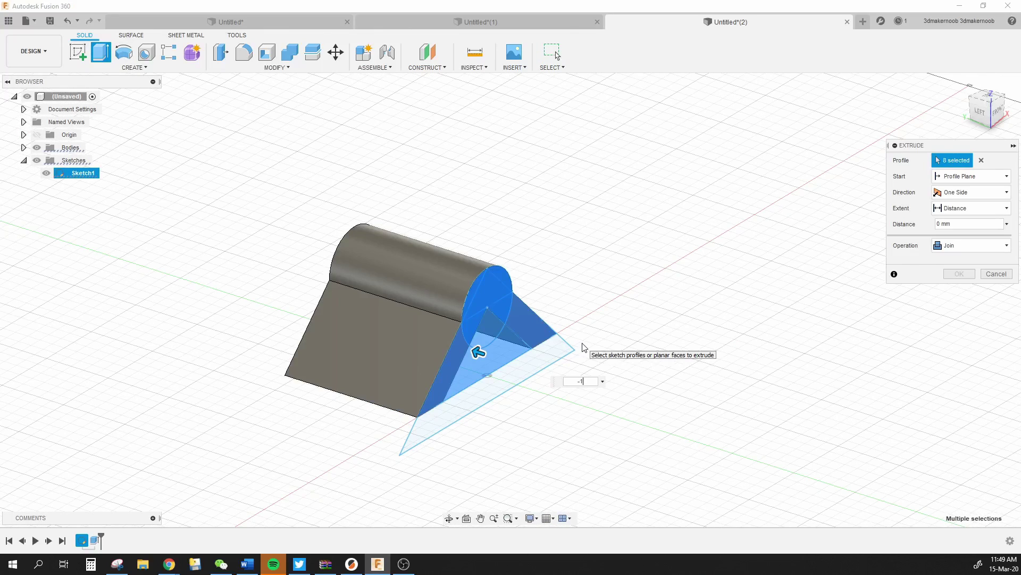
key("Return")
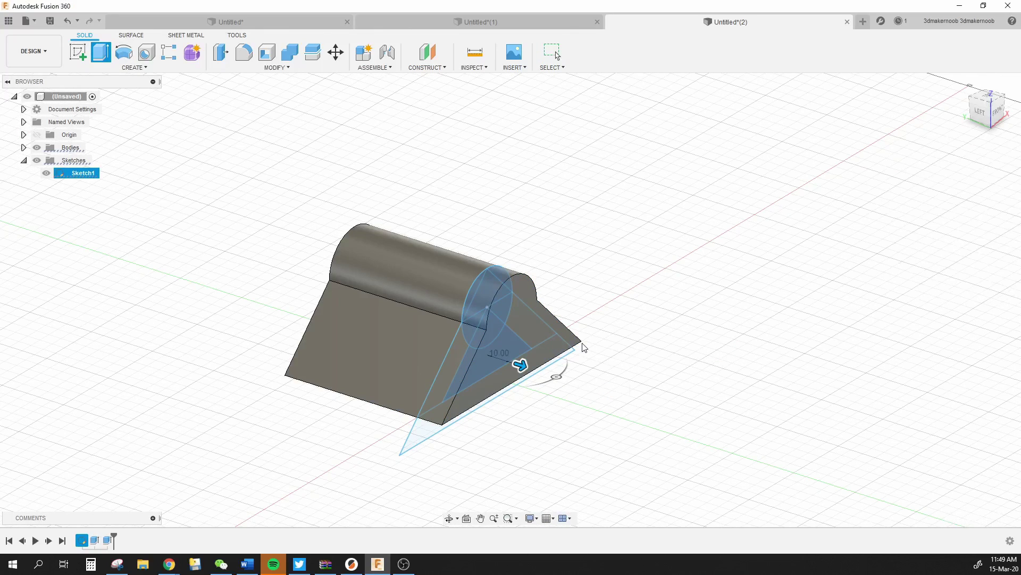
middle_click_drag(208, 329, 345, 308, "shift")
Step: Sketch a line across the triangle's base on the body's other end face
left_click(78, 52)
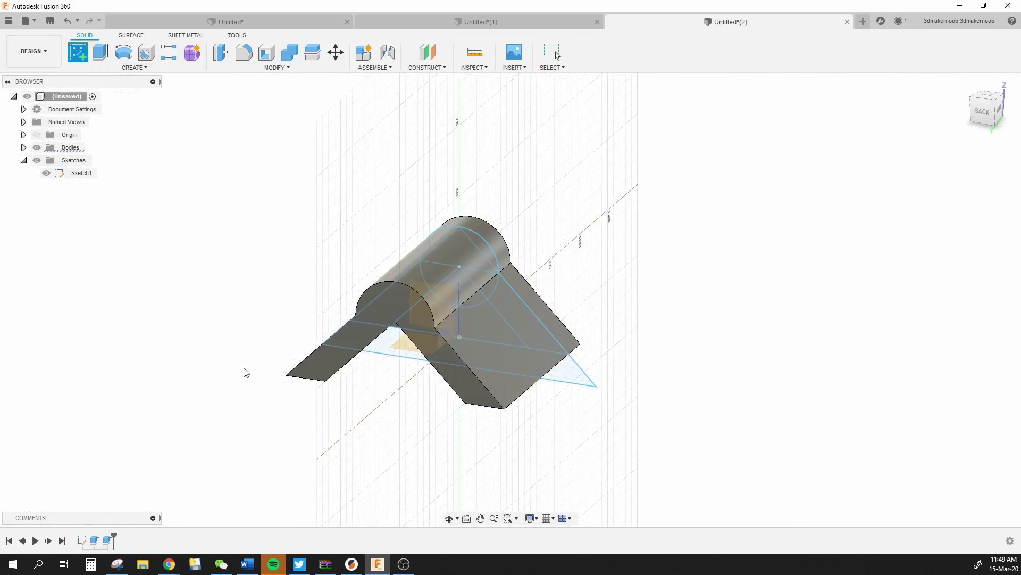
left_click(320, 369)
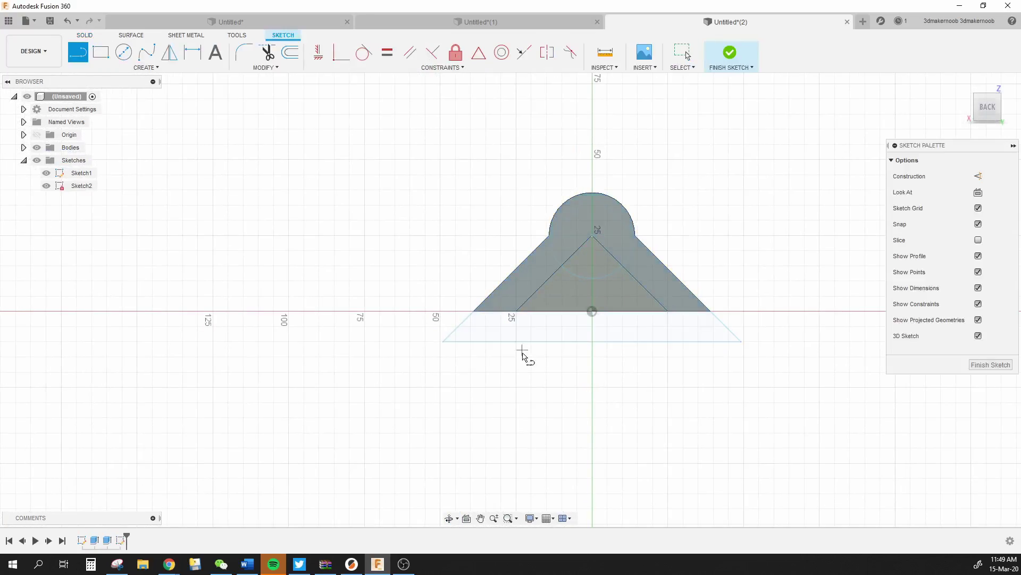
left_click(516, 311)
double_click(668, 310)
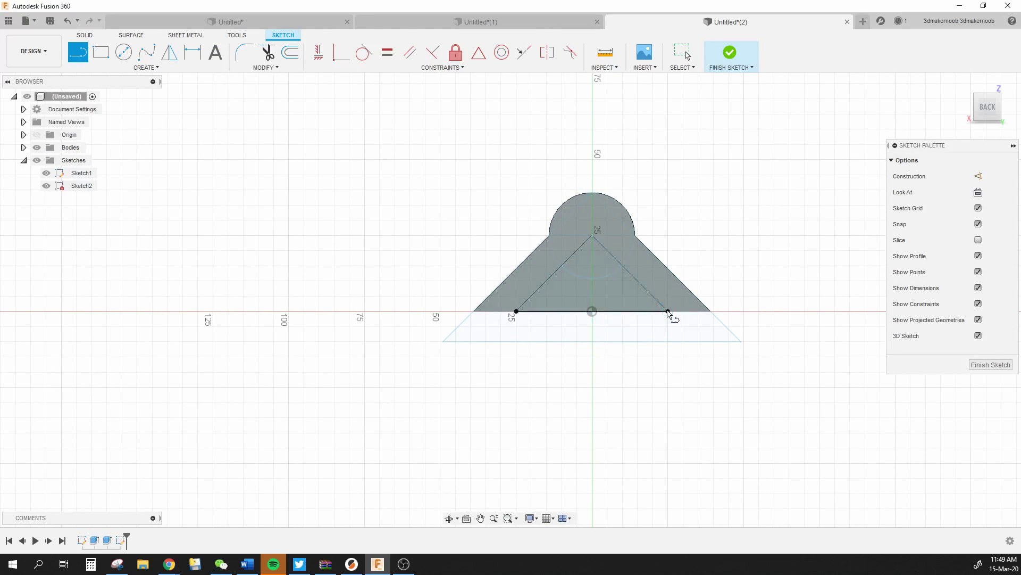
scroll(660, 340, "down", 2)
left_click(991, 365)
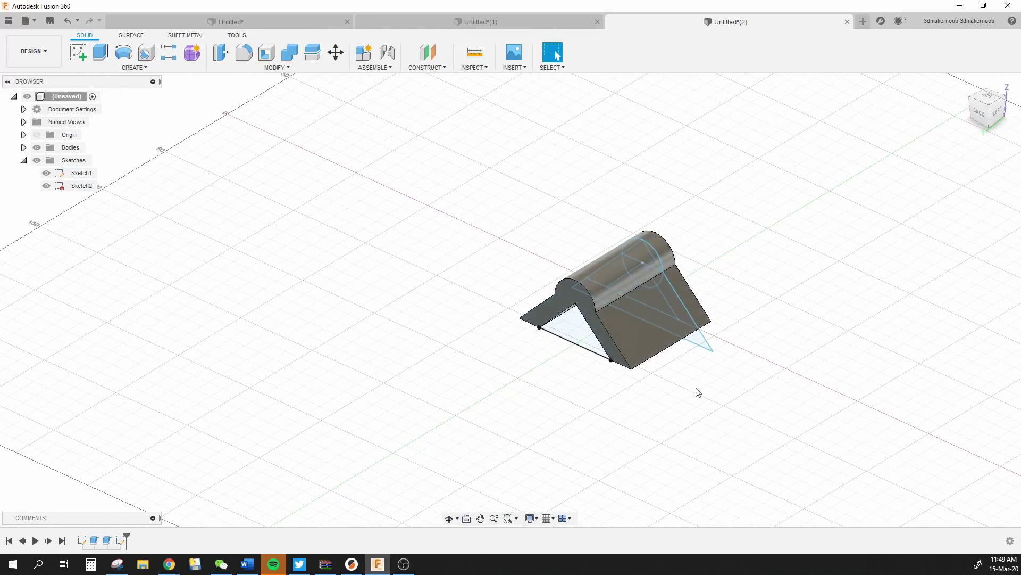
Step: Extrude both end-face profiles 10 mm, joined to the body
left_click(100, 51)
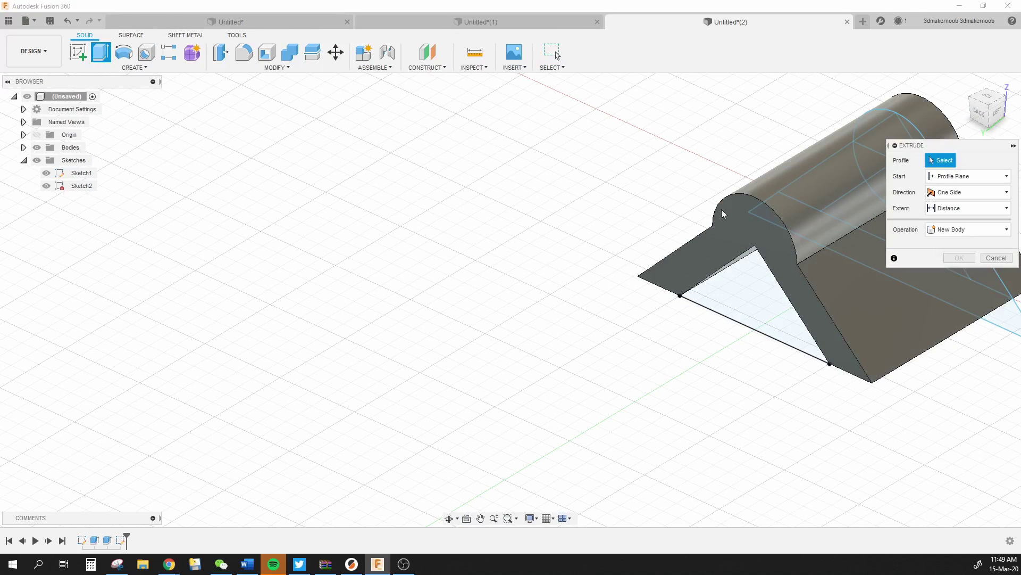
left_click(723, 213)
middle_click_drag(641, 241, 333, 241)
left_click(435, 309)
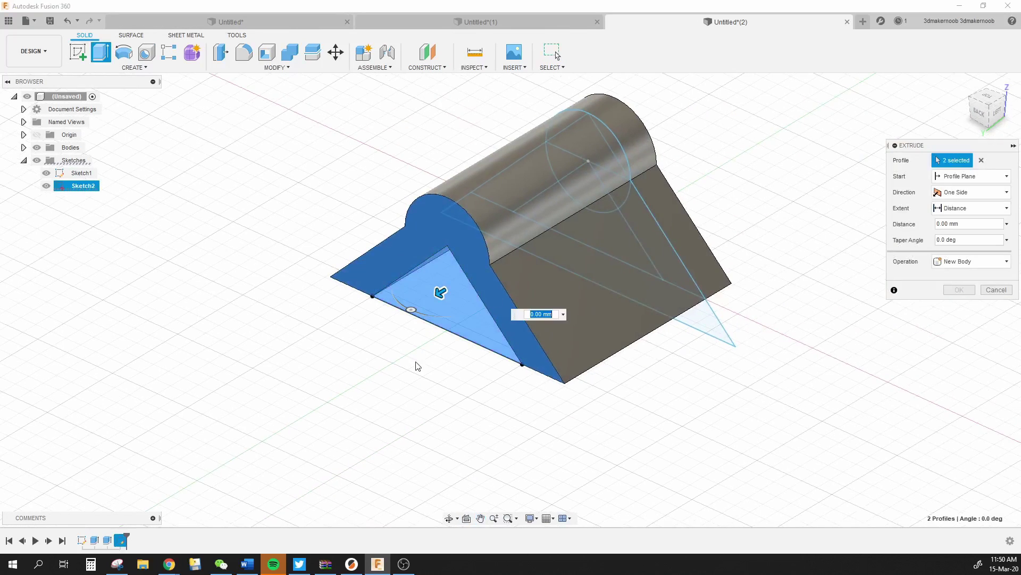
type("10")
key("Return")
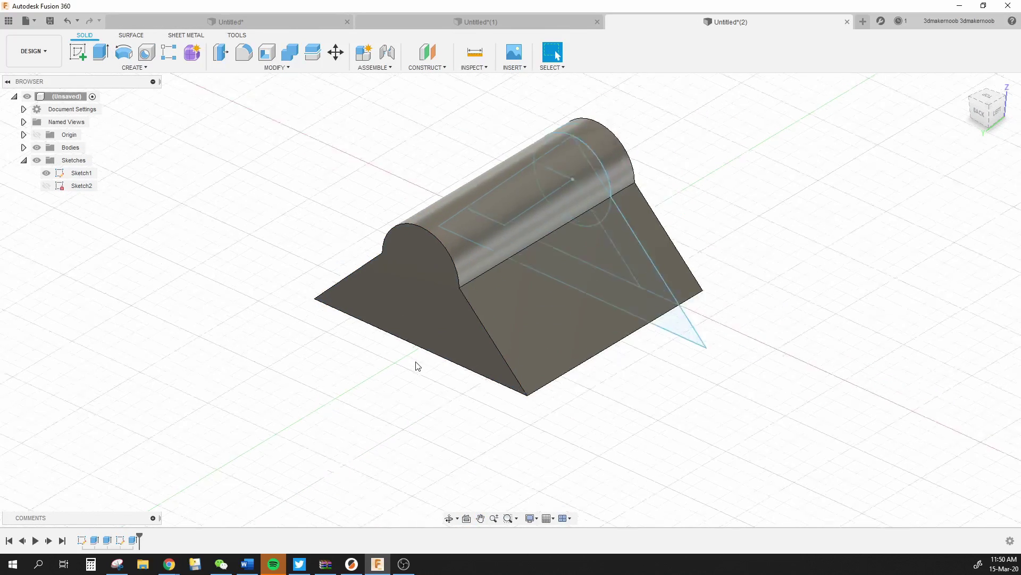
scroll(416, 365, "down", 2)
Step: Fillet the arc, lower diagonal and end-face edges, six in all, with a 10 mm radius
middle_click_drag(331, 258, 346, 271, "shift")
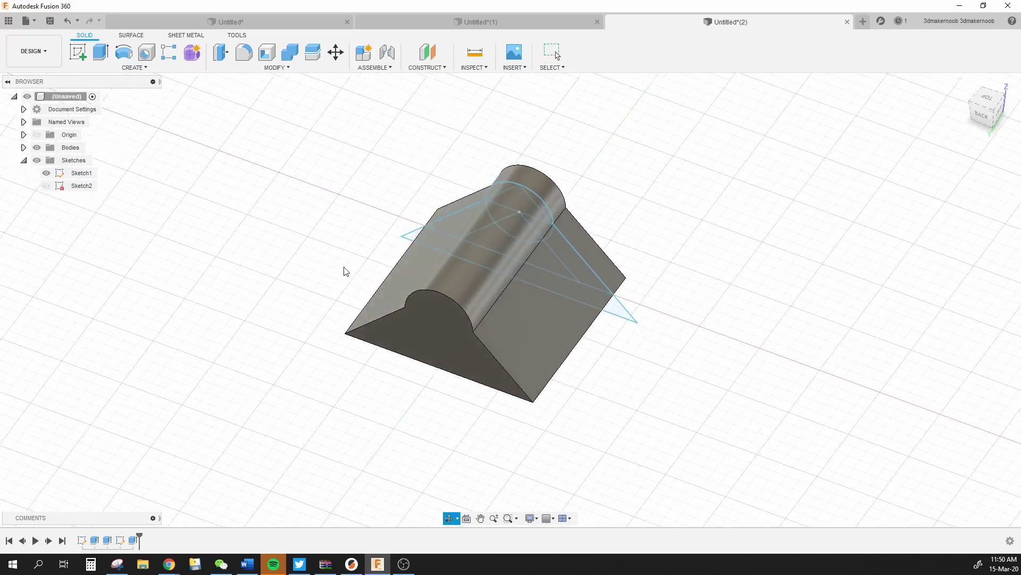
left_click(443, 292)
left_click(492, 352, "shift")
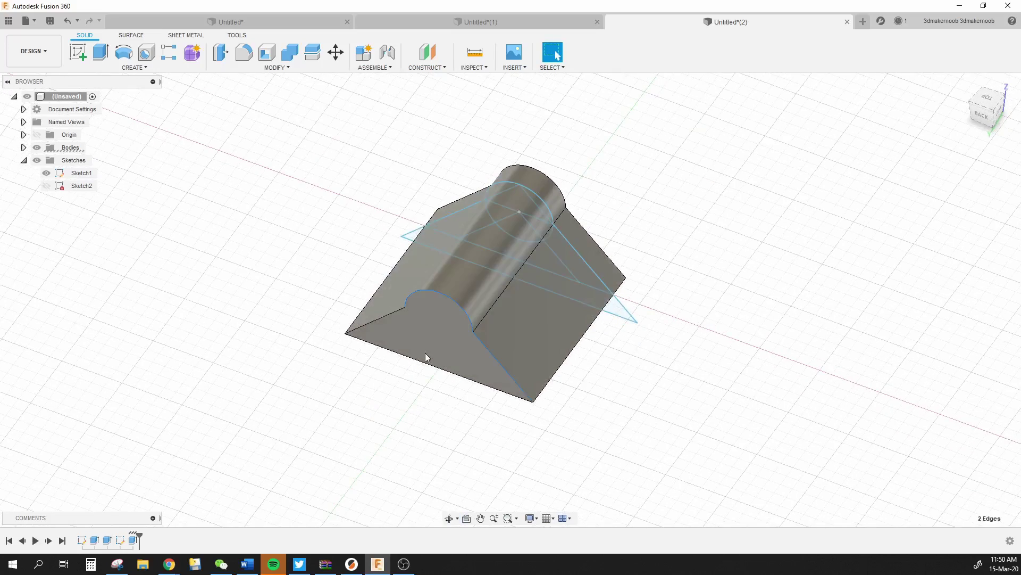
left_click(397, 311, "shift")
middle_click_drag(663, 393, 566, 282, "shift")
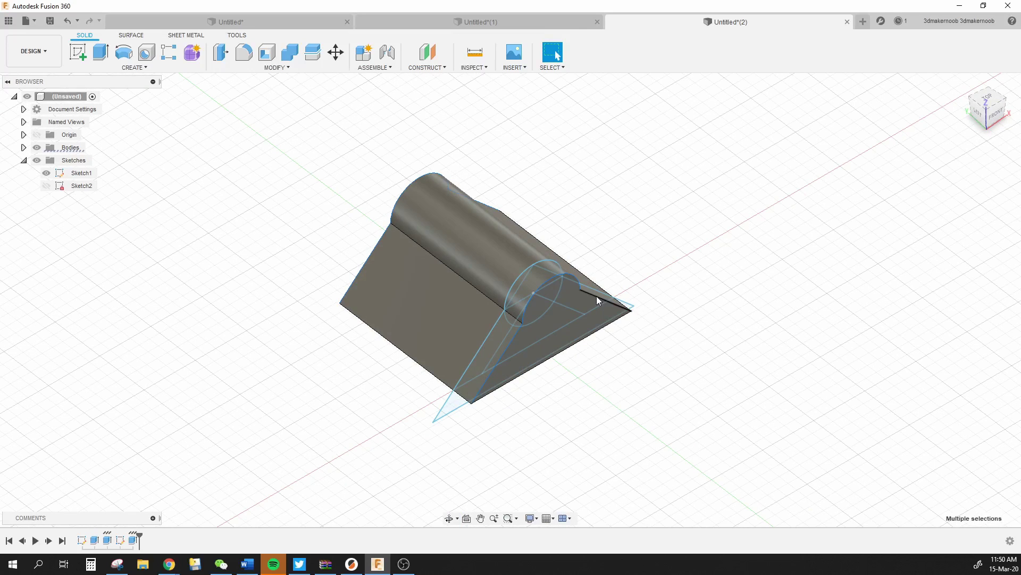
key("f")
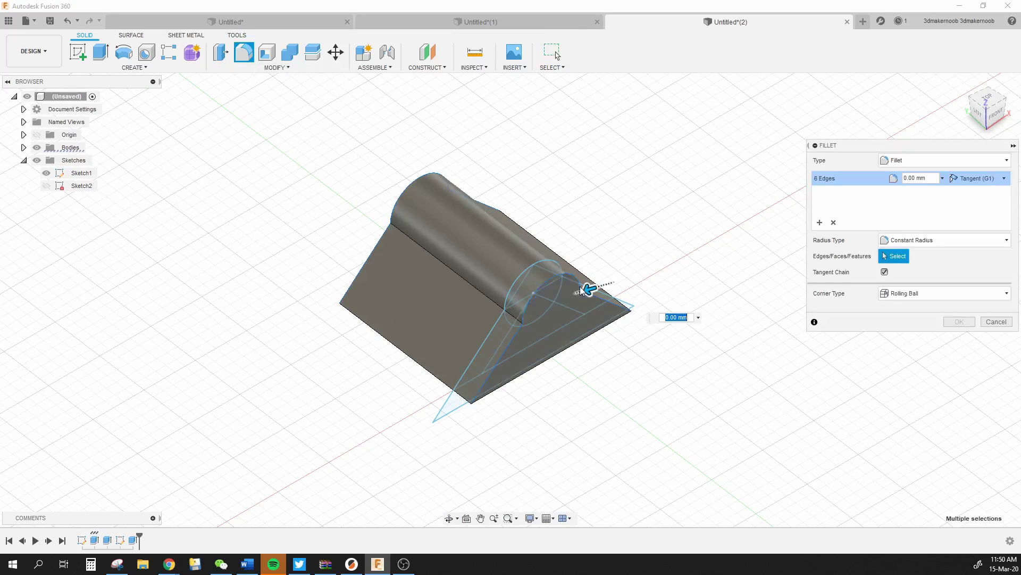
left_click_drag(588, 289, 578, 291)
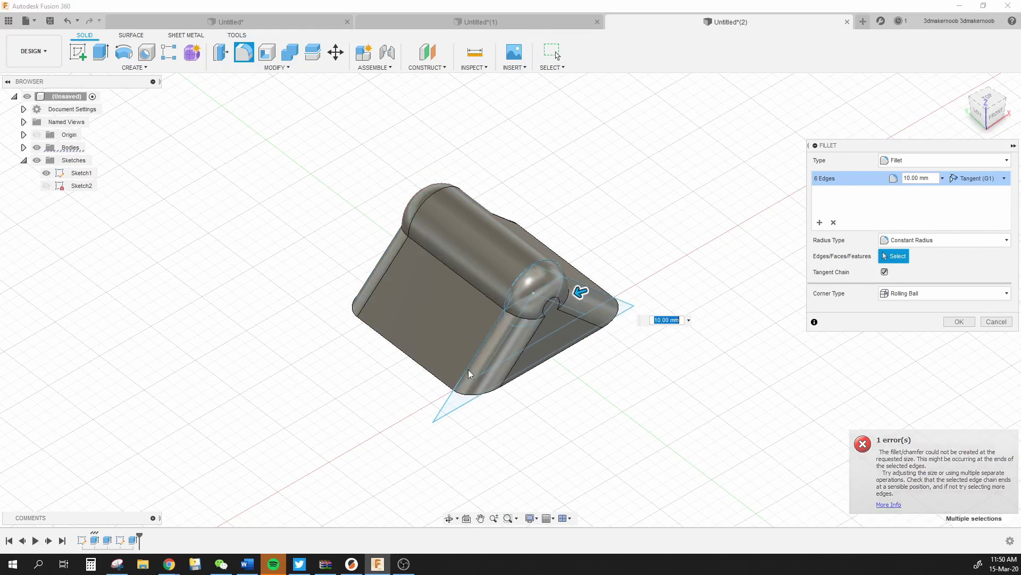
middle_click_drag(471, 374, 310, 312, "shift")
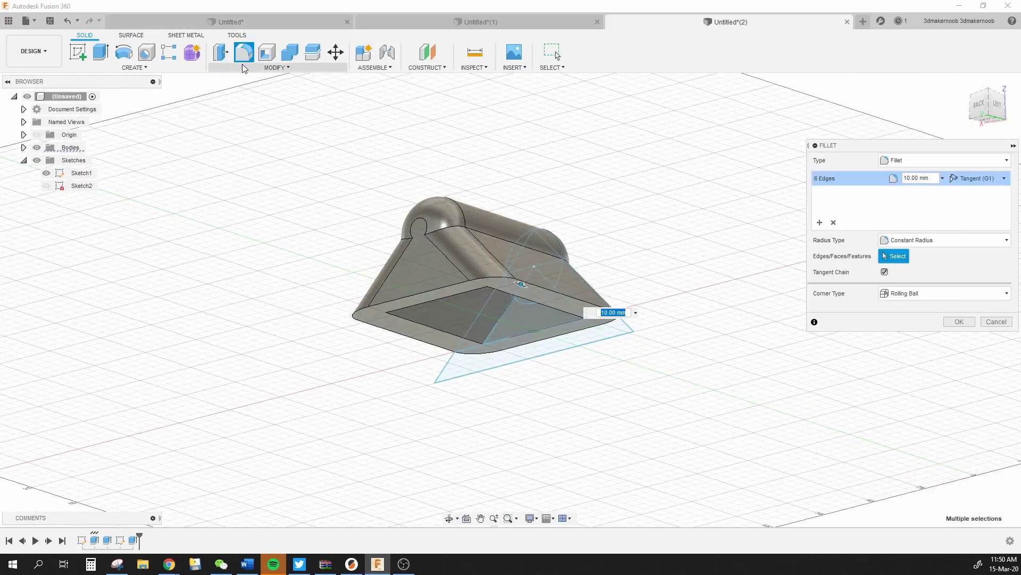
middle_click_drag(255, 282, 277, 298, "shift")
middle_click_drag(452, 292, 404, 308, "shift")
left_click(965, 322)
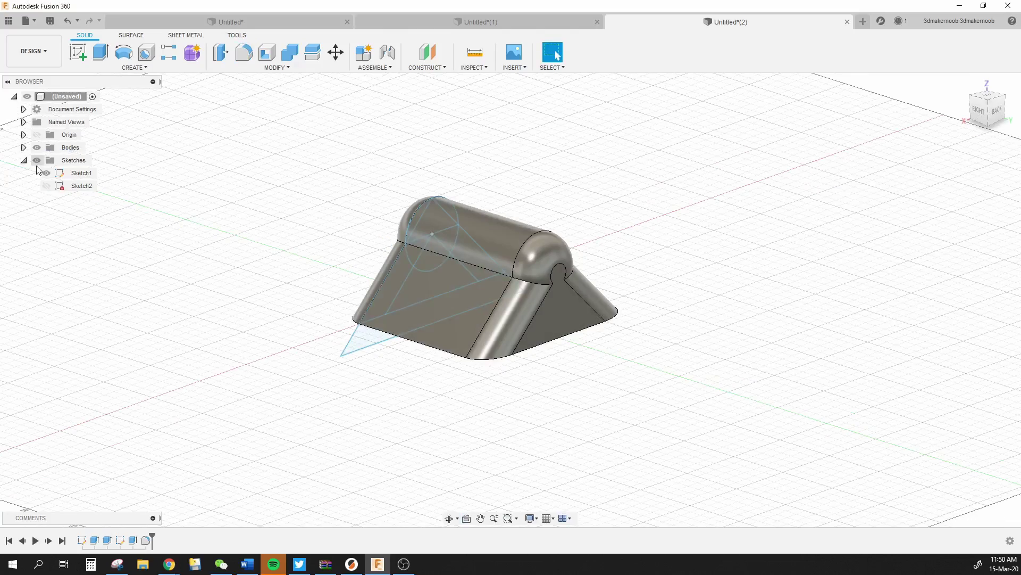
middle_click_drag(245, 280, 387, 190, "shift")
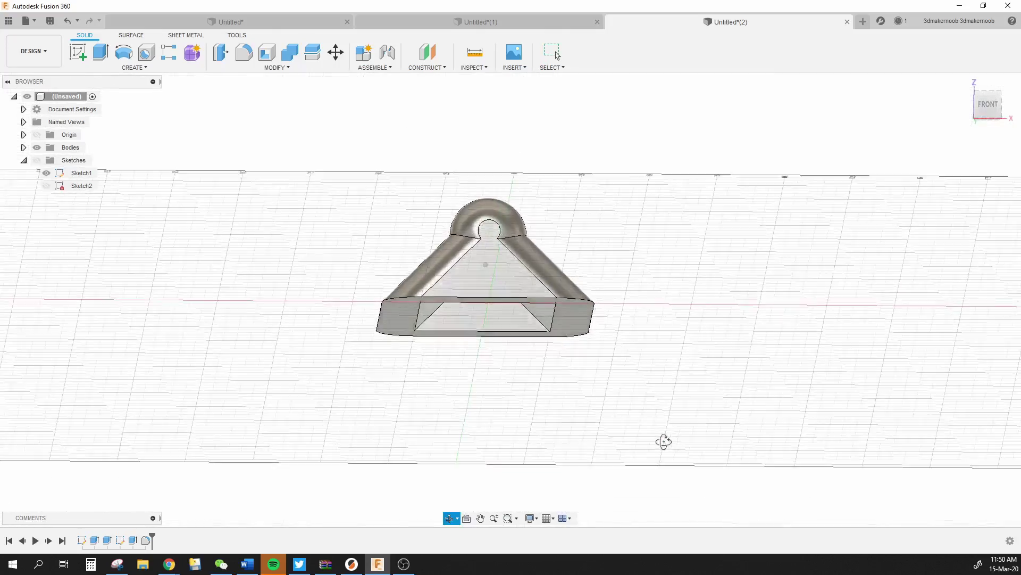
middle_click_drag(643, 288, 625, 269, "shift")
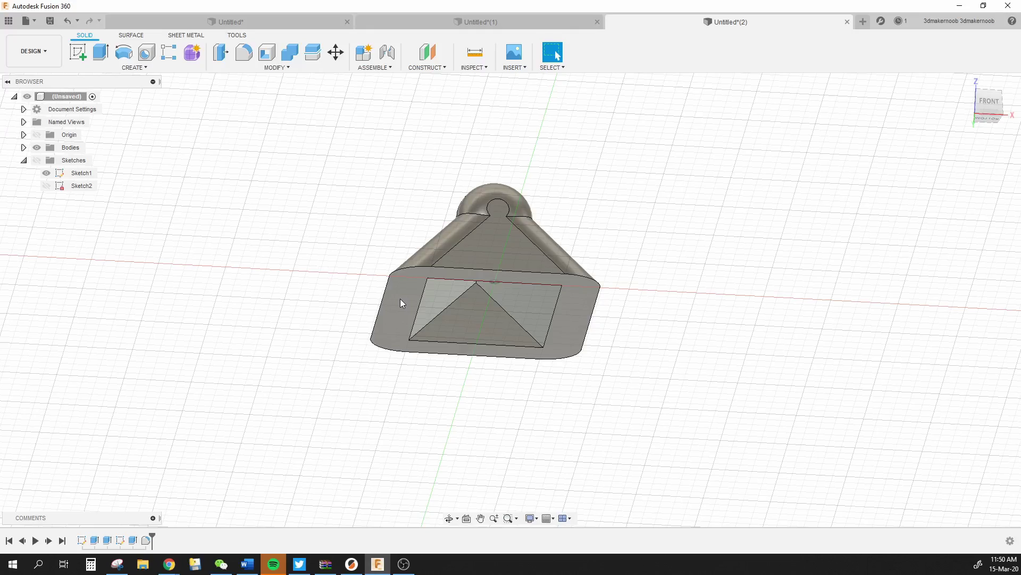
middle_click_drag(396, 231, 587, 261, "shift")
middle_click_drag(580, 210, 663, 452, "shift")
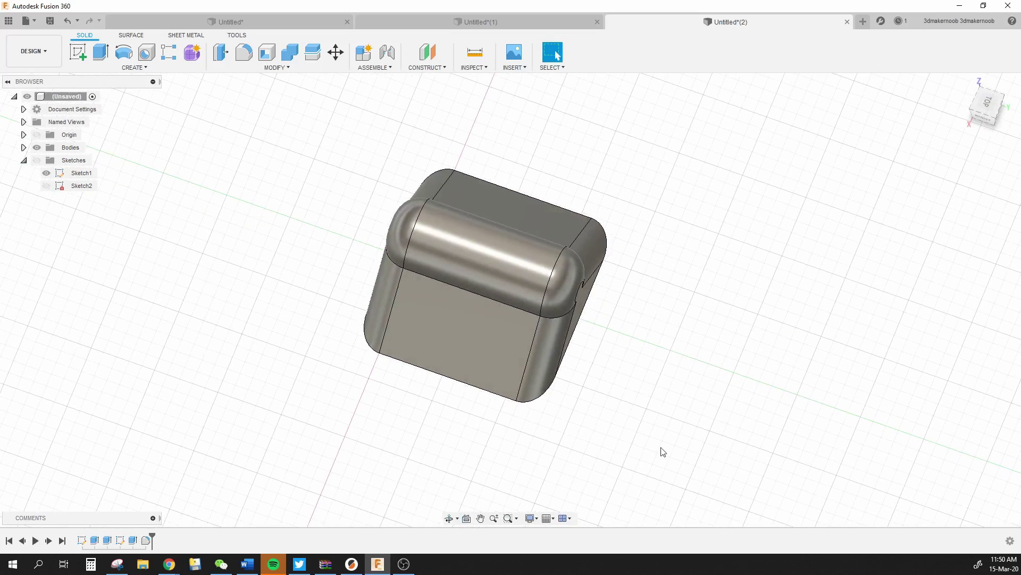